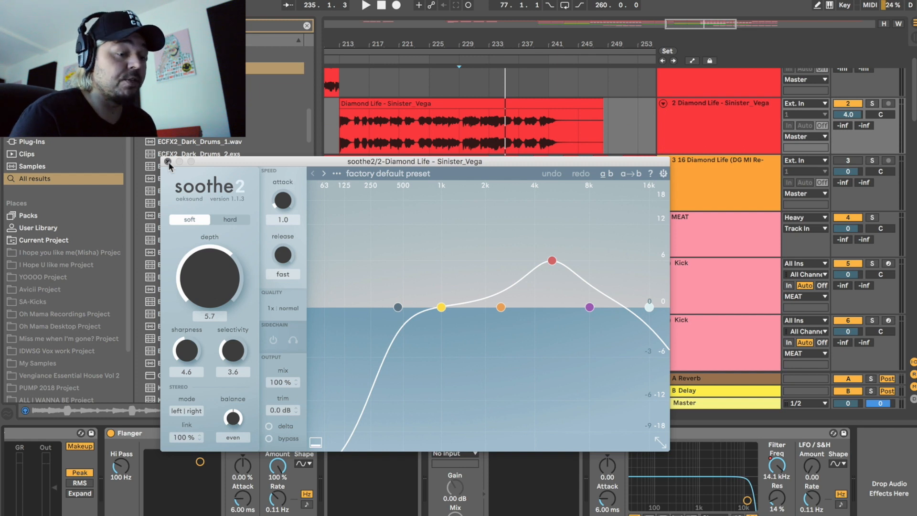
- Close the soothe2 plug-in window and play the arrangement from bar 225
left_click(169, 162)
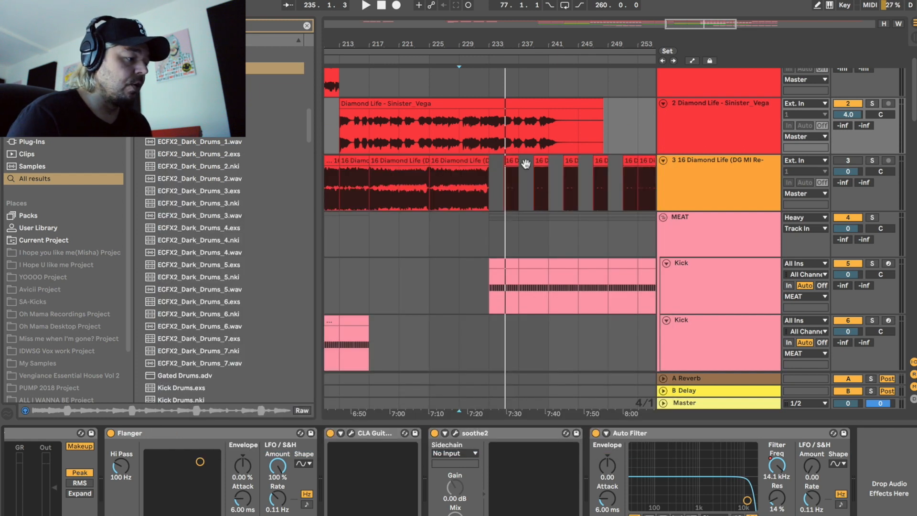
left_click(456, 289)
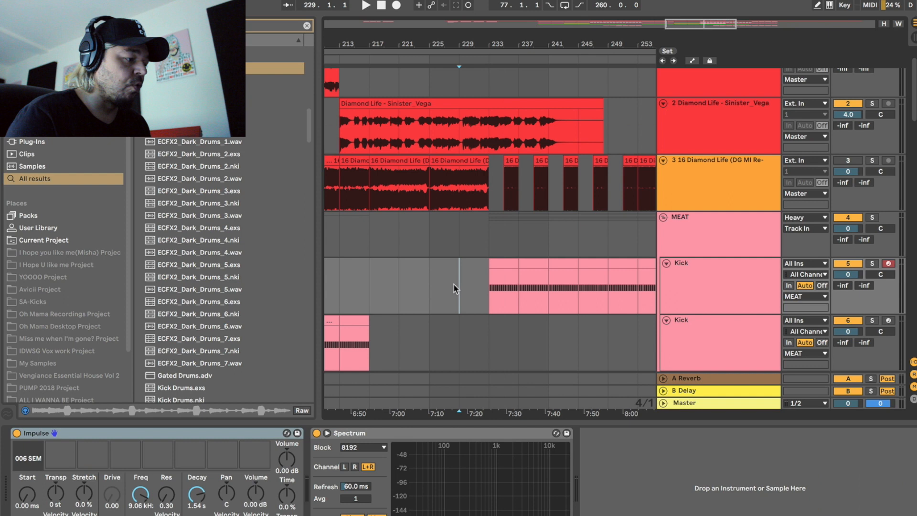
left_click(428, 286)
key("space")
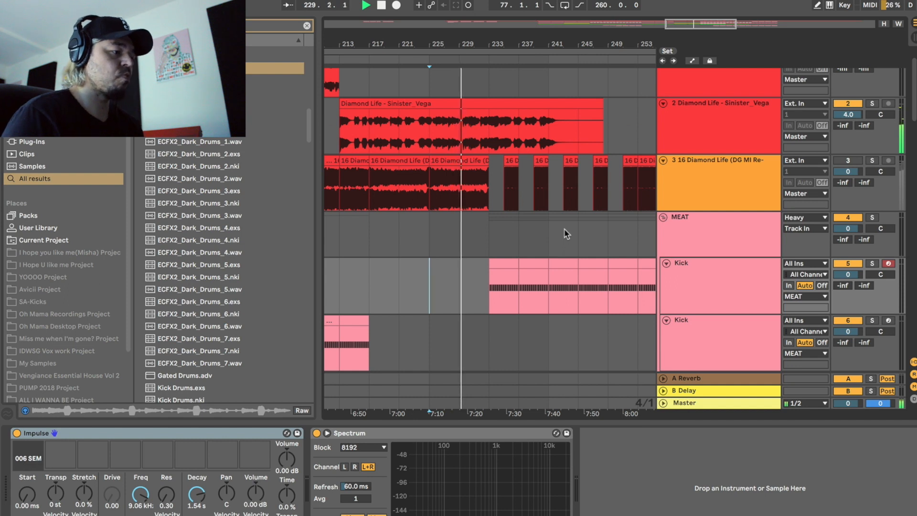
scroll(565, 234, "down", 4)
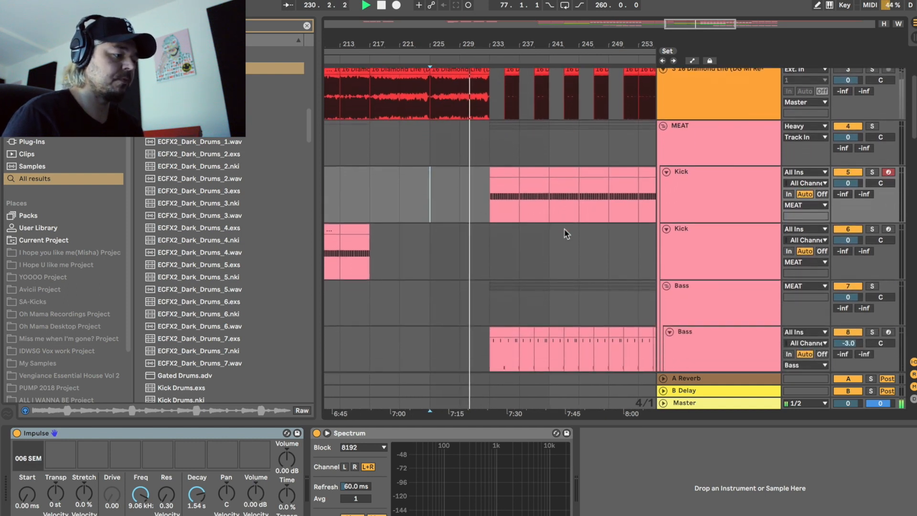
scroll(565, 234, "up", 5)
- Open soothe2 on track 2 and watch its gain reduction during playback, with the plug-in window kept clear of the clips
left_click(699, 158)
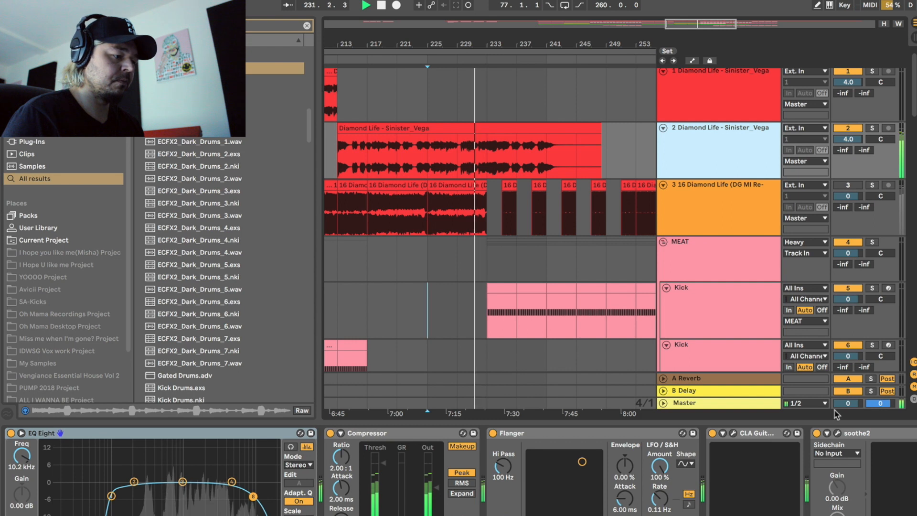
left_click(838, 433)
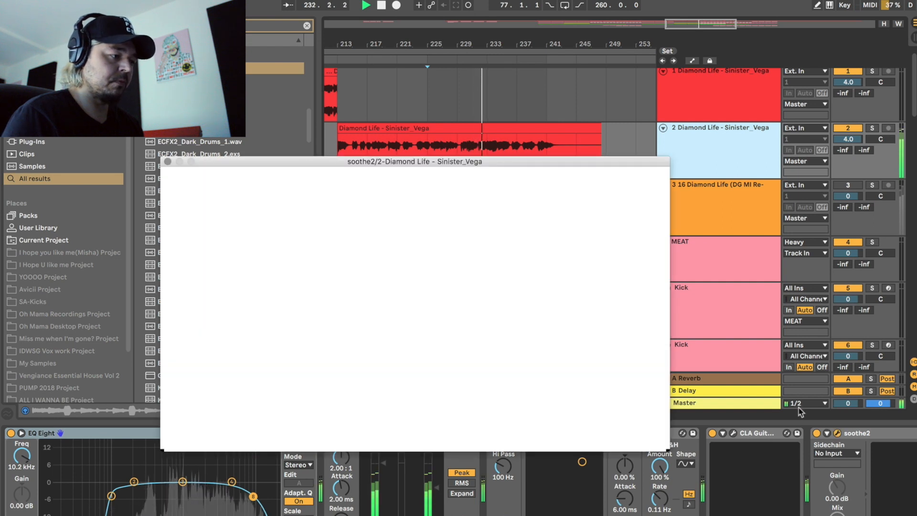
left_click_drag(511, 170, 510, 113)
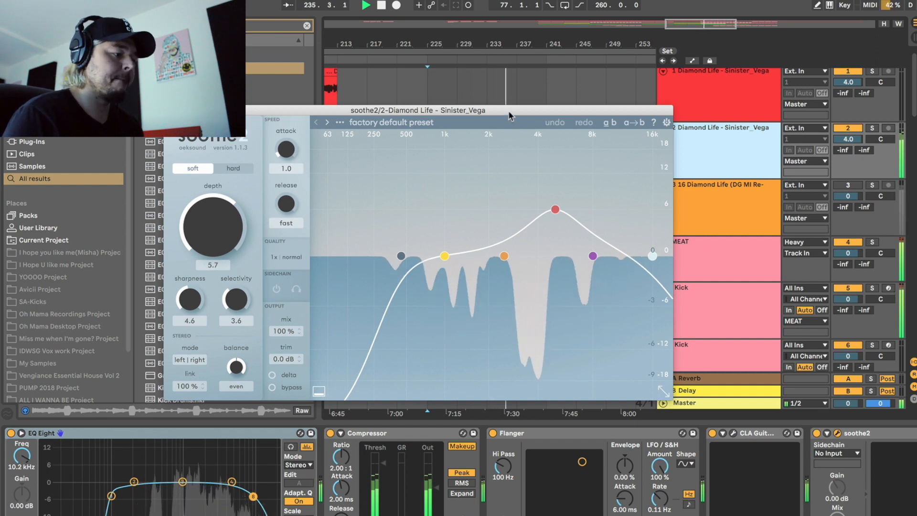
left_click_drag(510, 116, 501, 171)
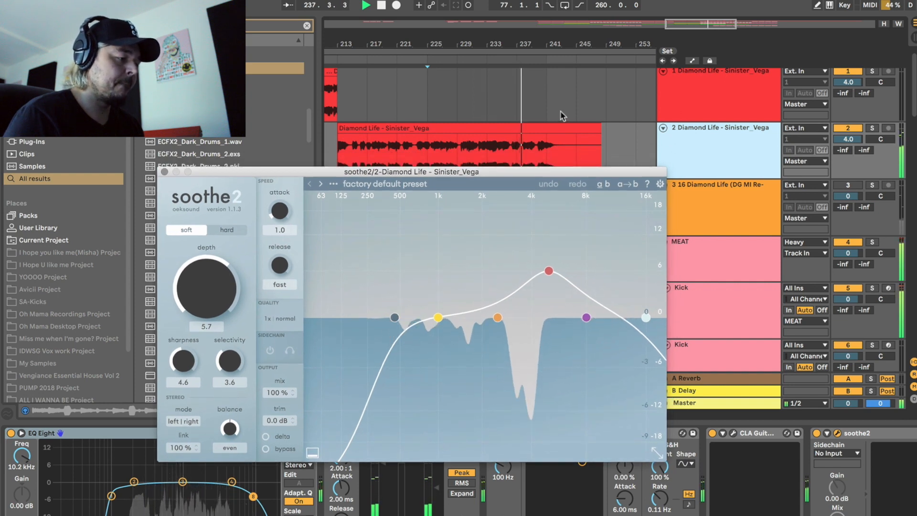
key("space")
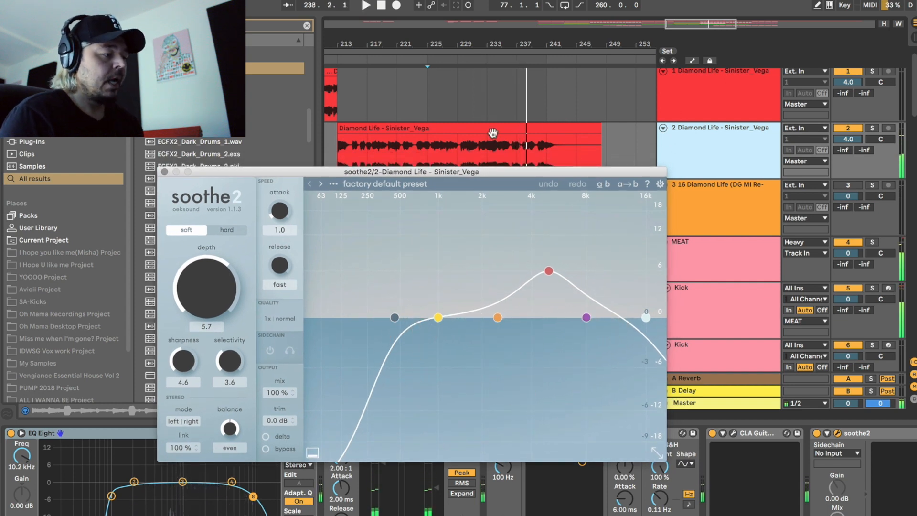
- Solo track 2 and play it from bar 225 with the soothe2 window placed below its clip
left_click_drag(421, 176, 446, 220)
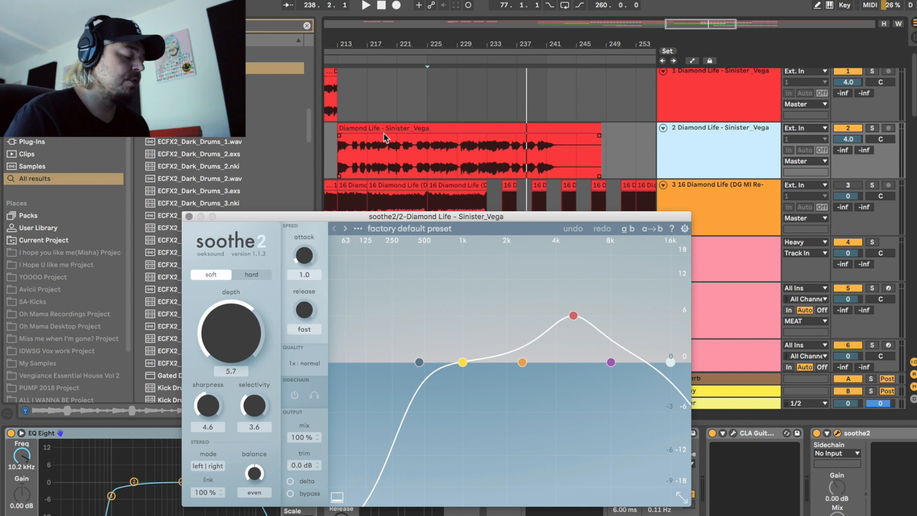
left_click_drag(529, 213, 448, 204)
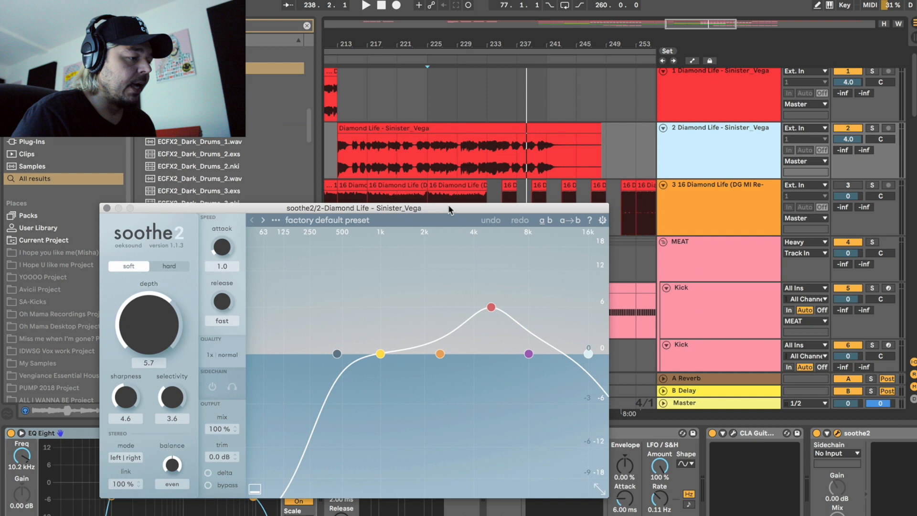
left_click(699, 160)
left_click(873, 128)
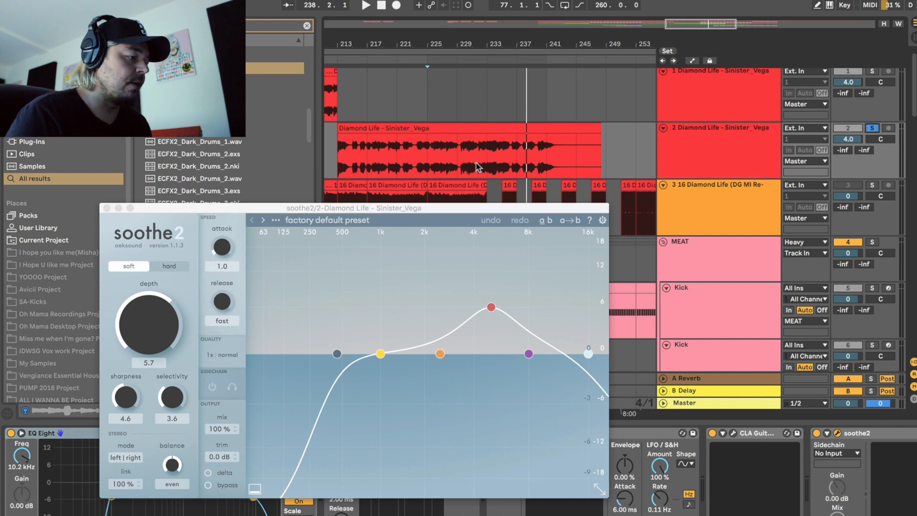
left_click(430, 167)
key("space")
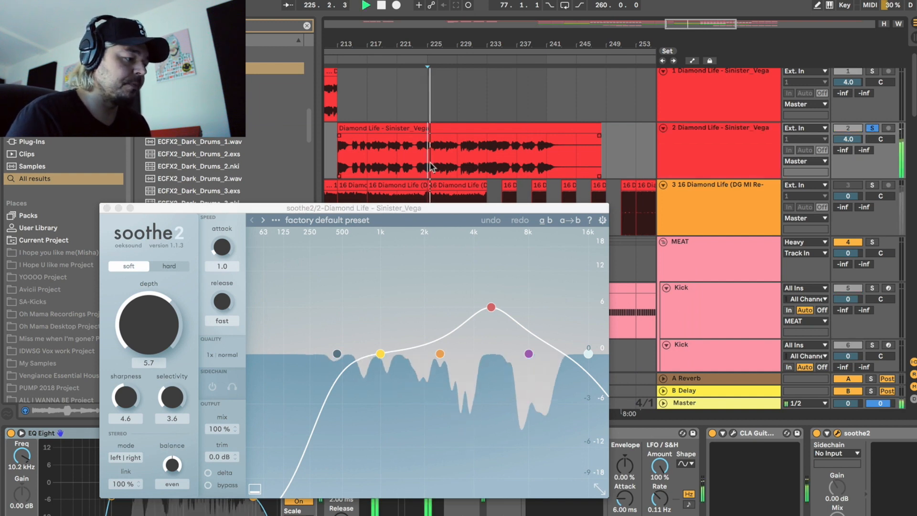
- View soothe2's preset list, close the plug-in window and stop playback with track 2 selected
left_click(327, 220)
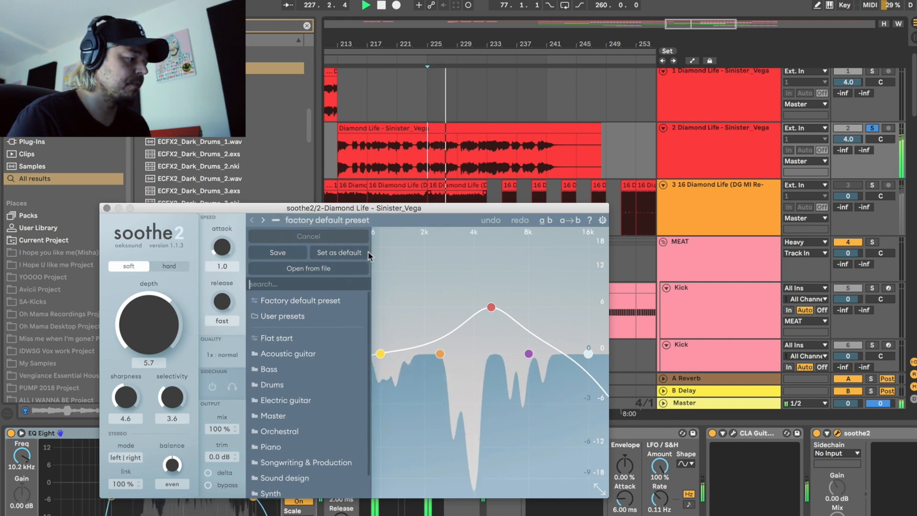
left_click(107, 208)
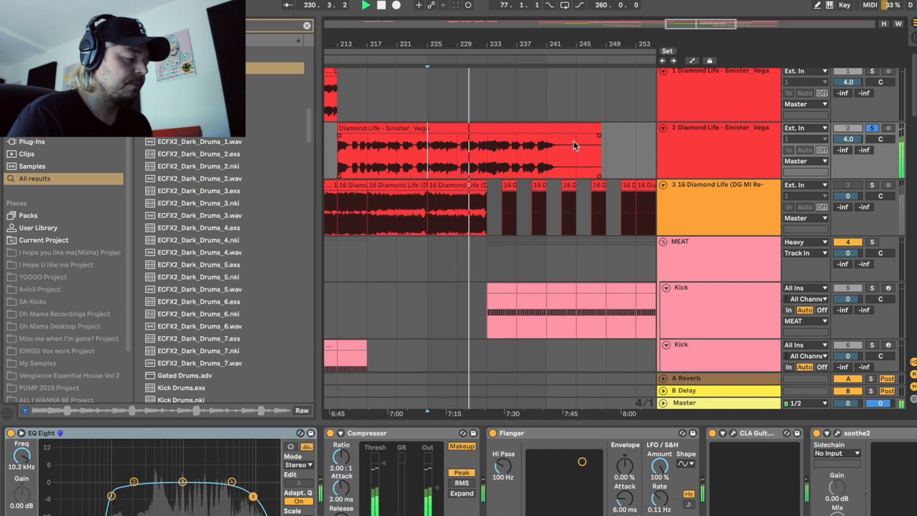
left_click(720, 146)
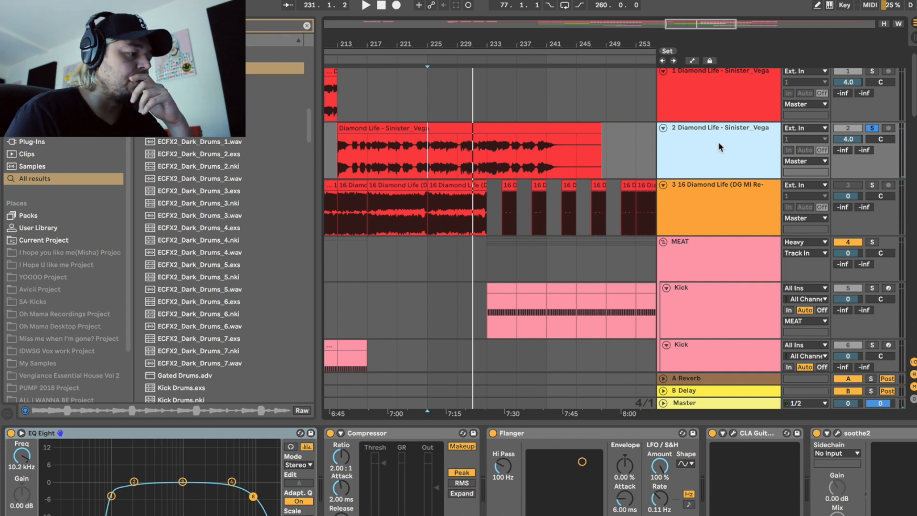
- Search the browser for "eq" and add an EQ Eight after the Auto Filter at the end of track 2's device chain
left_click(210, 497)
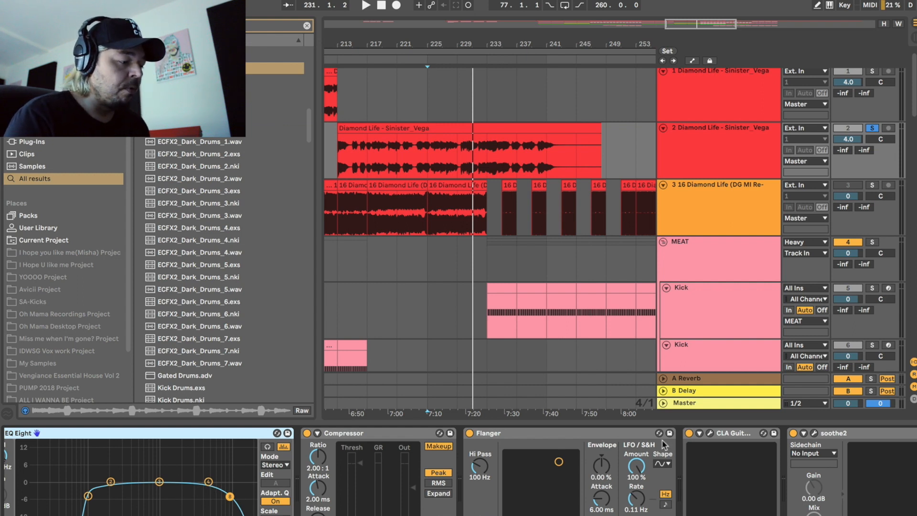
scroll(738, 478, "right", 10)
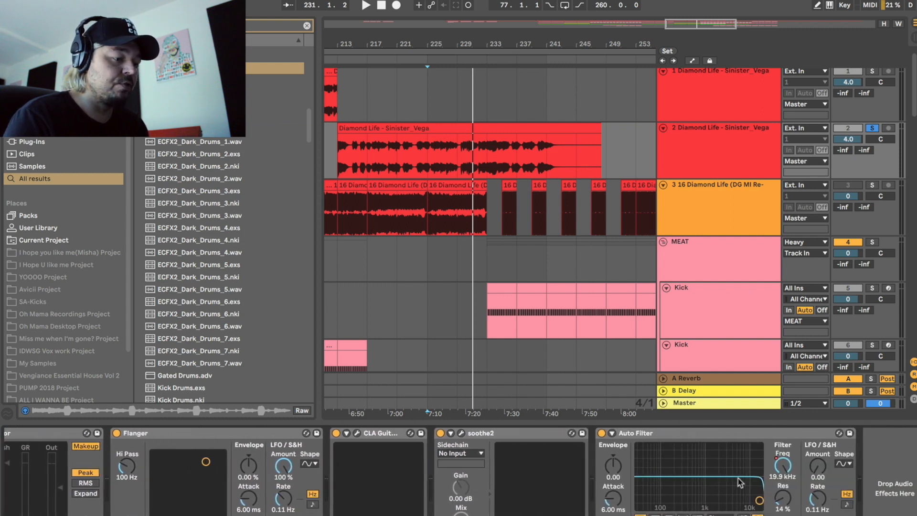
key("super+f")
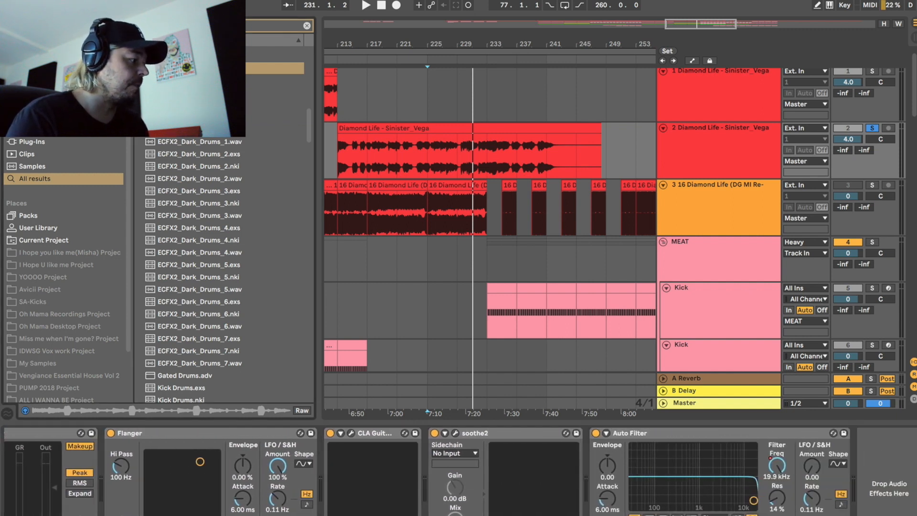
key("BackSpace")
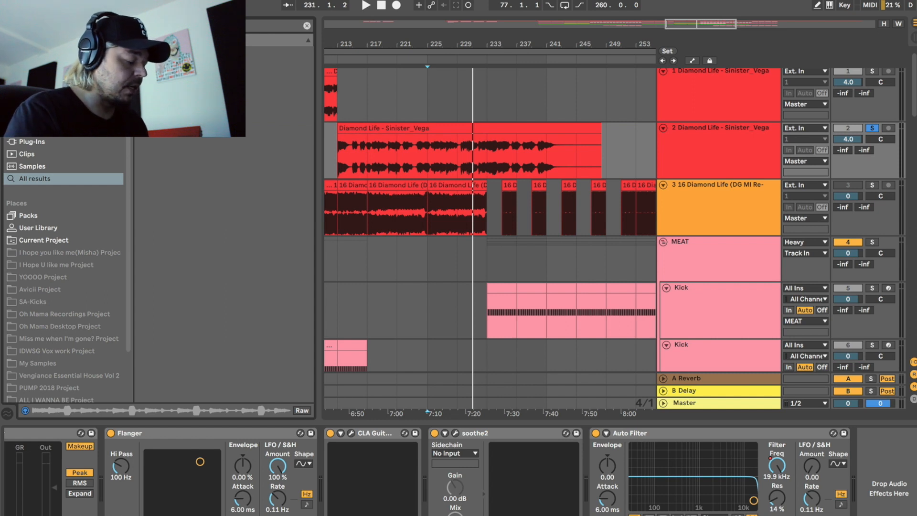
type("eq")
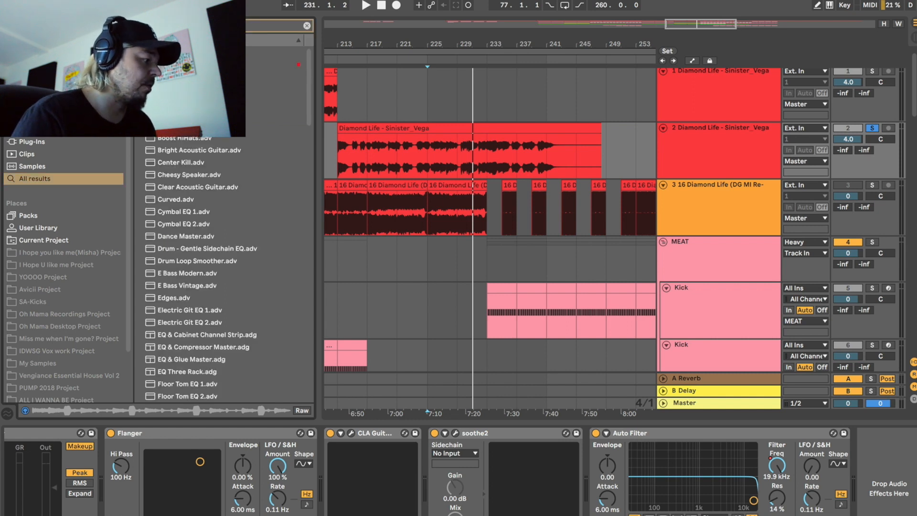
left_click_drag(275, 64, 879, 473)
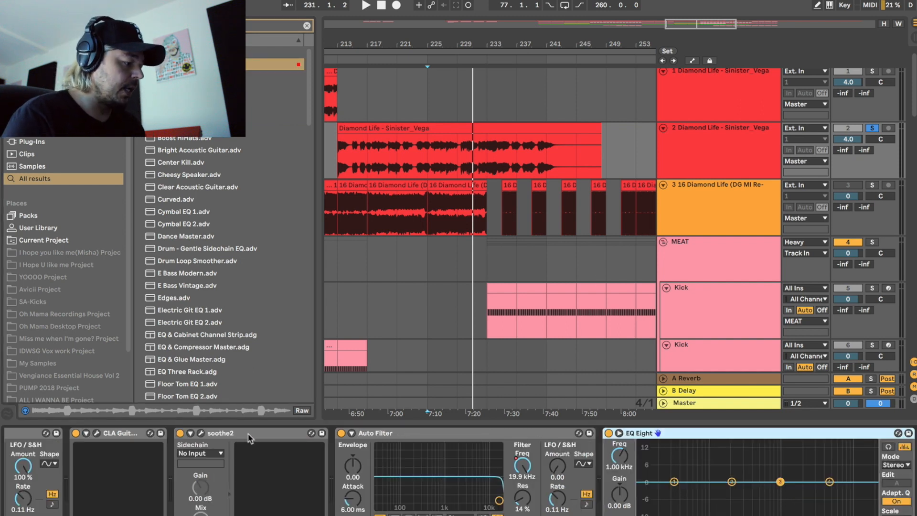
- Turn off soothe2 on track 2 and audition the soloed track from bar 225
left_click(180, 435)
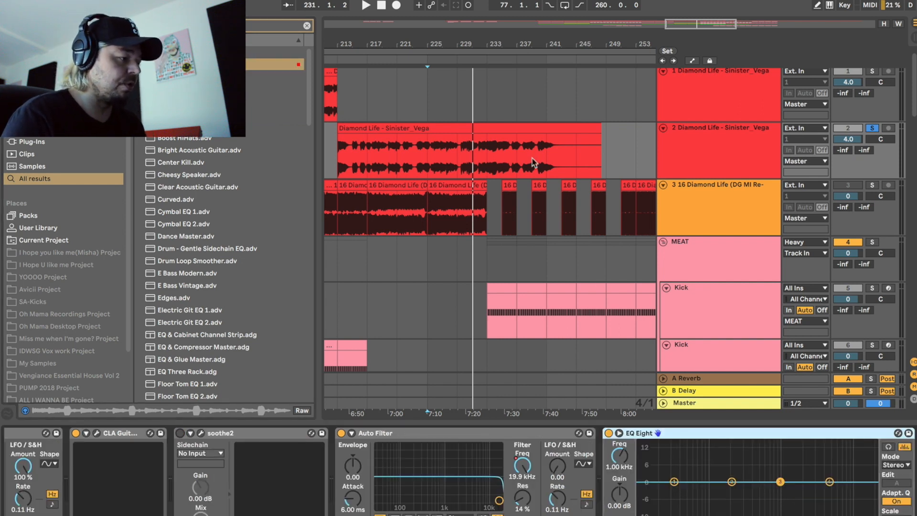
left_click(425, 163)
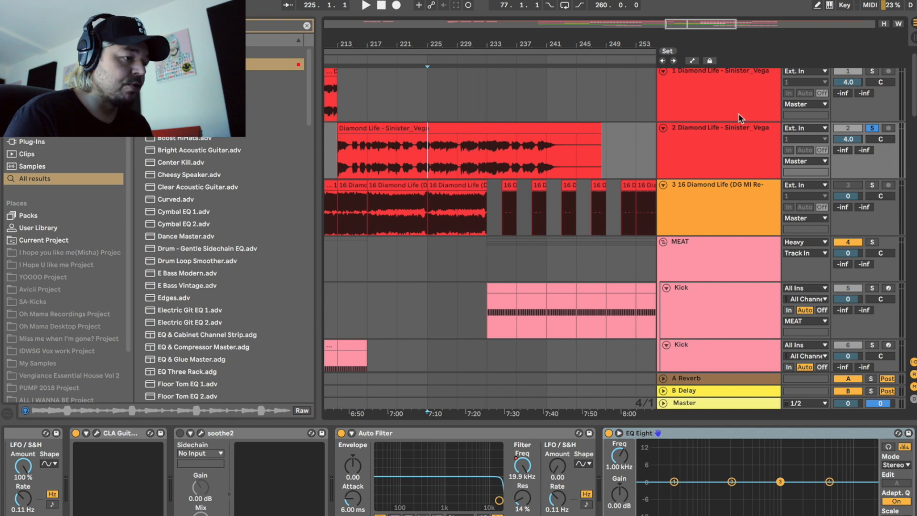
left_click(725, 141)
key("space")
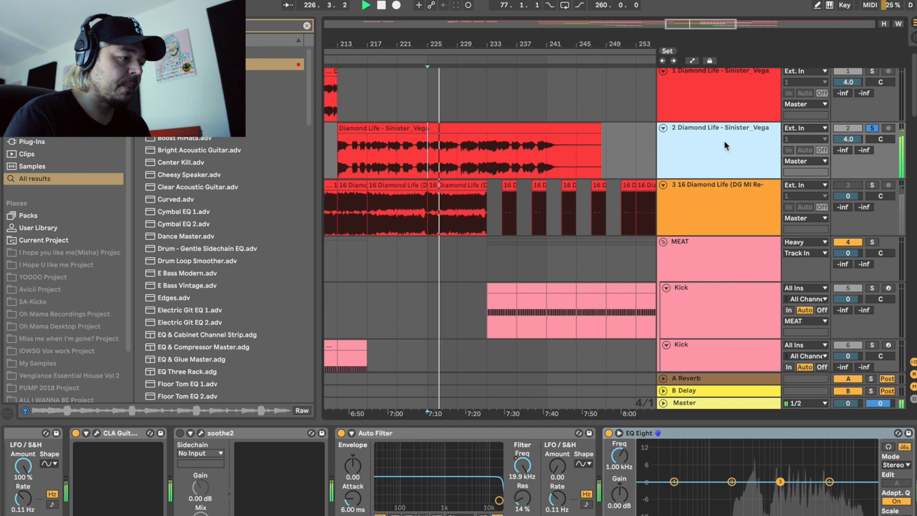
key("space")
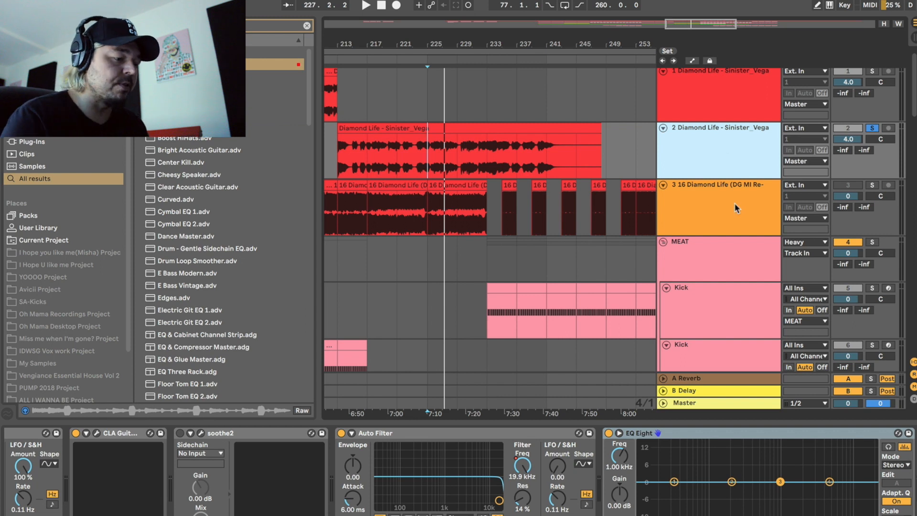
- Boost EQ Eight's band 2 to 15 dB in the enlarged display and sweep it to 940 Hz during playback
left_click_drag(731, 482, 766, 444)
double_click(722, 456)
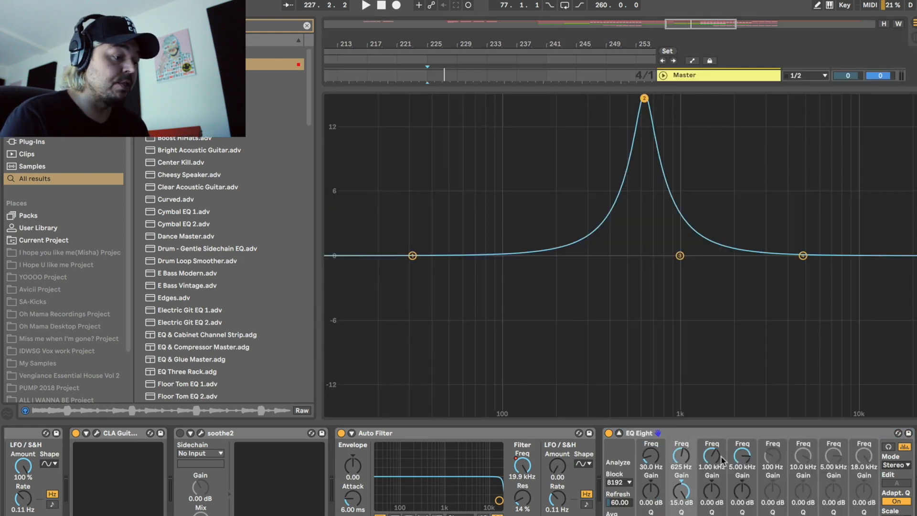
left_click_drag(645, 100, 691, 98)
key("space")
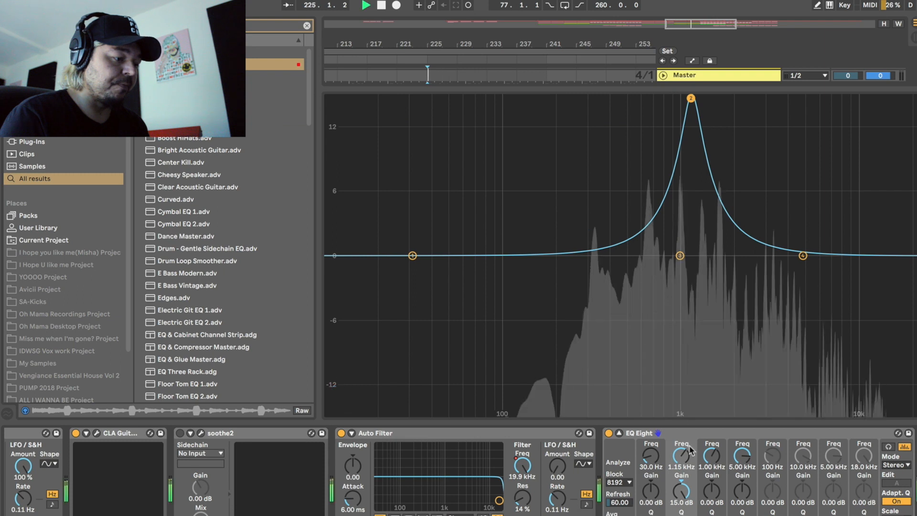
left_click_drag(692, 98, 676, 97)
key("space")
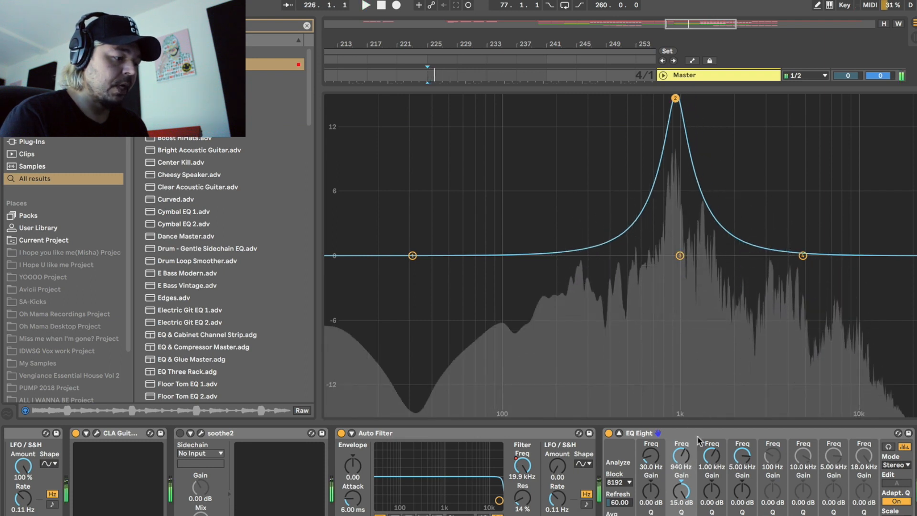
- Narrow band 2's Q, sweep it to 4.04 kHz during playback and lower its gain to -1.90 dB
left_click_drag(681, 515, 681, 492)
key("space")
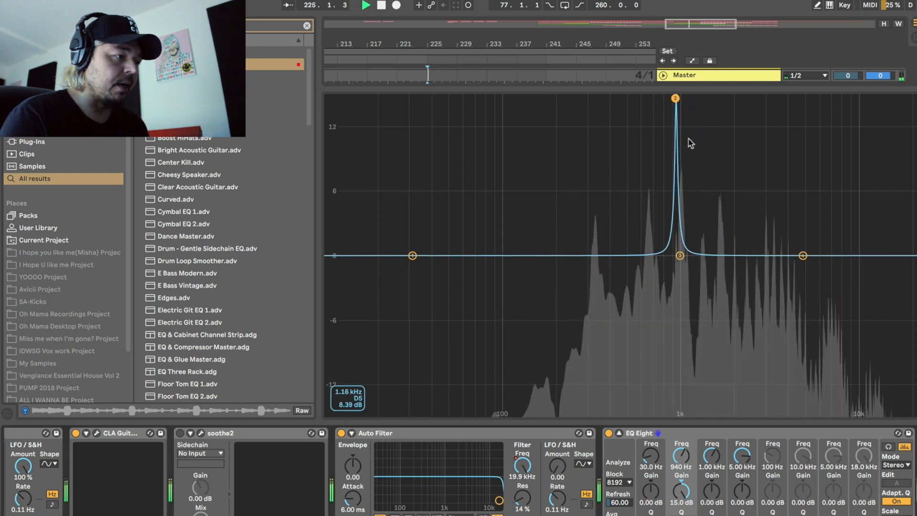
left_click_drag(676, 98, 787, 97)
key("space")
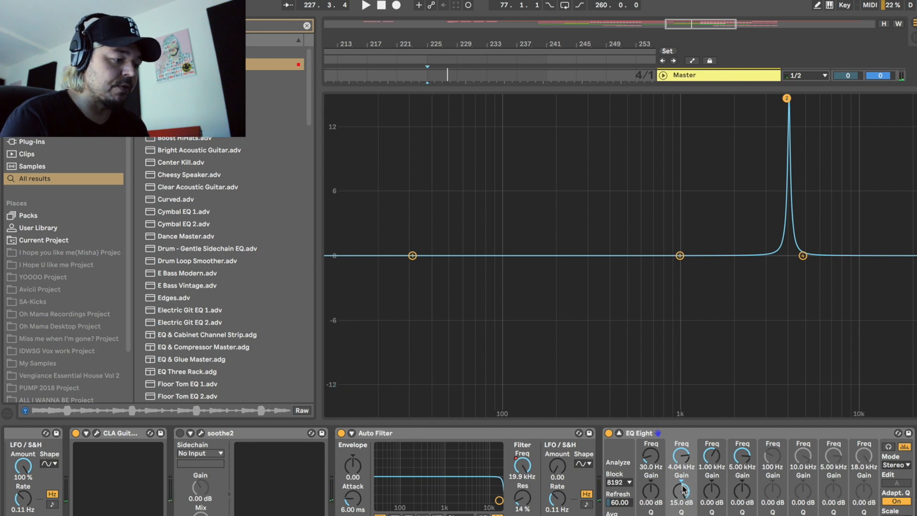
left_click_drag(685, 490, 684, 515)
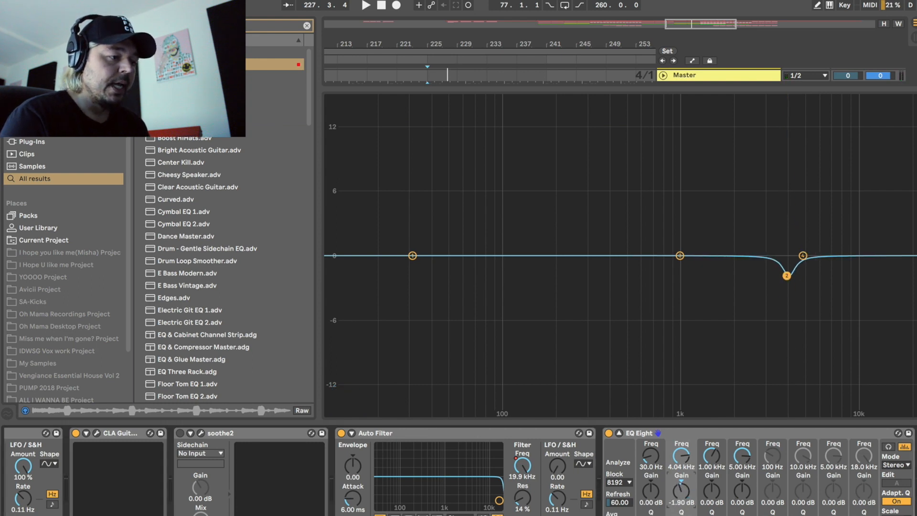
key("Escape")
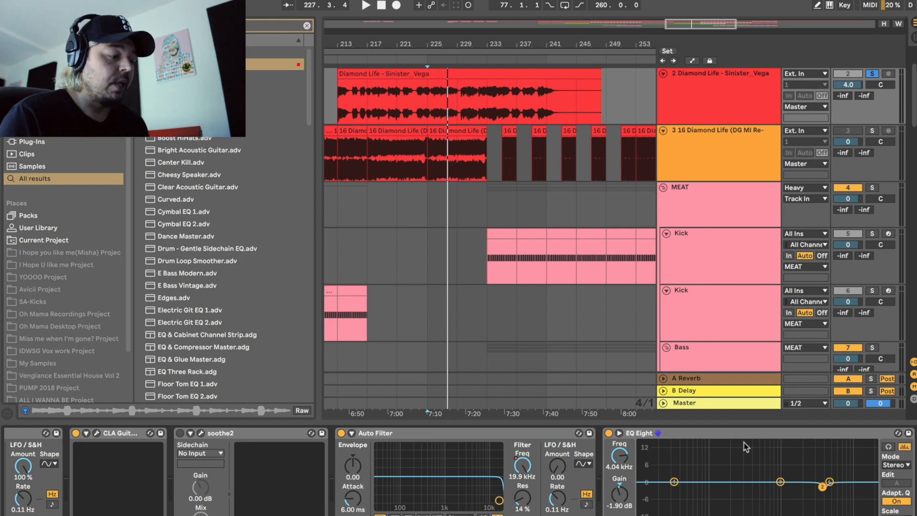
- Delete the EQ Eight from the end of track 2's device chain
left_click(731, 433)
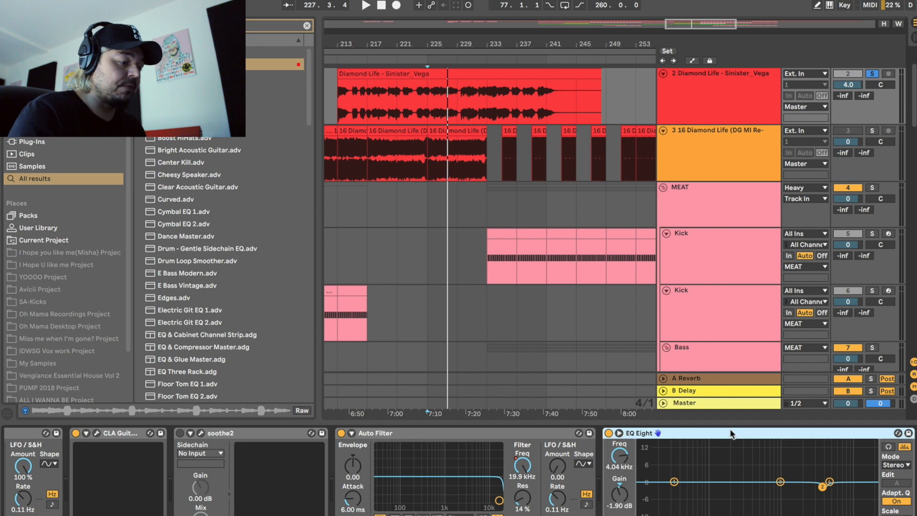
key("Delete")
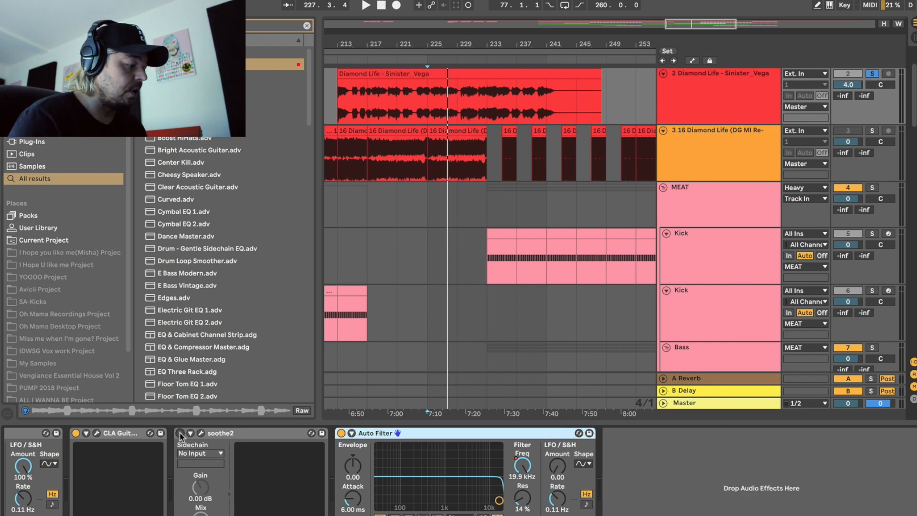
- Turn soothe2 back on for track 2, open its plugin window and start playback from bar 225
left_click(202, 433)
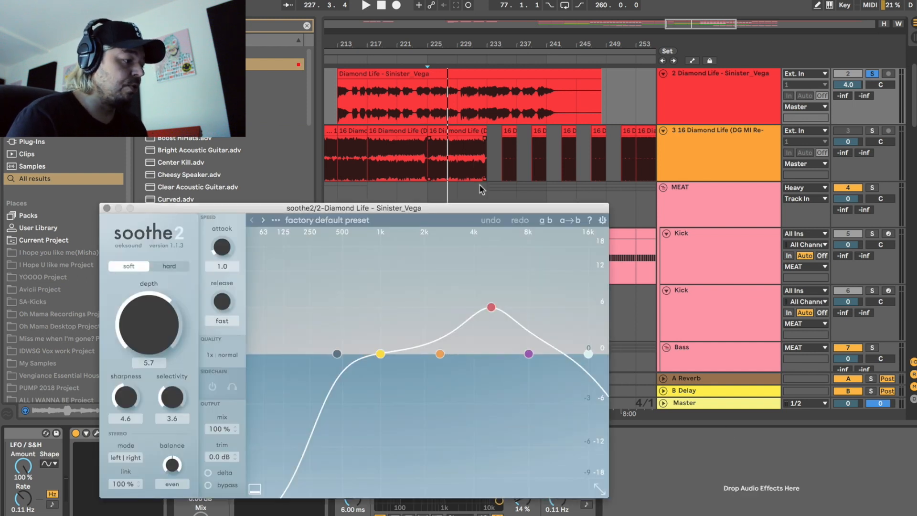
left_click_drag(481, 206, 558, 193)
left_click(428, 164)
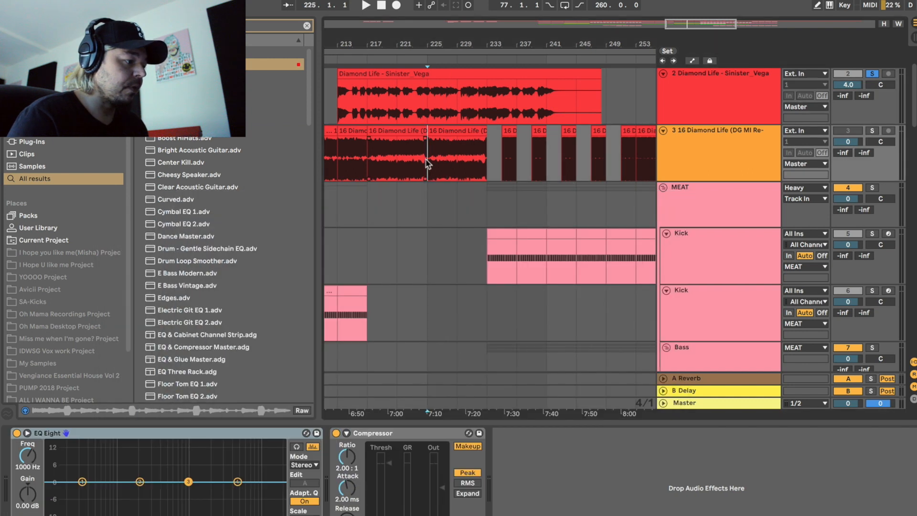
key("space")
left_click(741, 143)
left_click(730, 115)
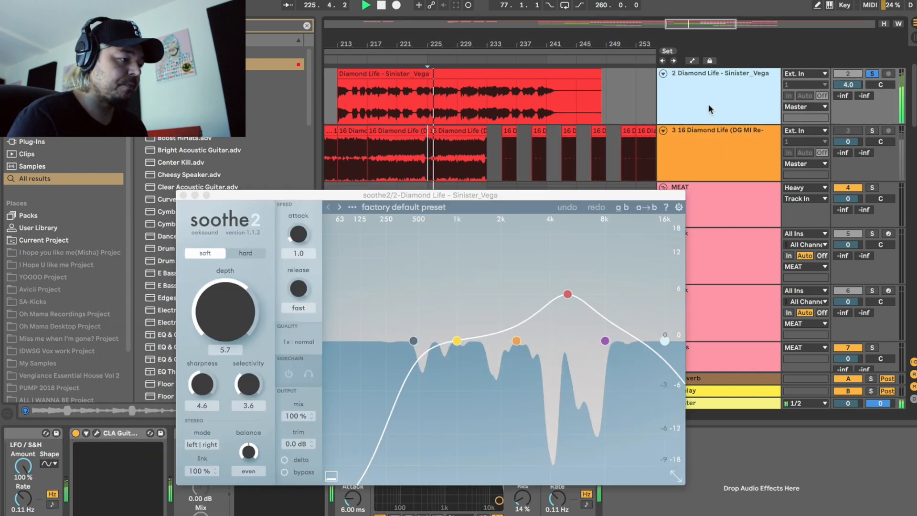
- Move the soothe2 window clear of the device chain and audition the processed track 2 from bar 225
left_click_drag(350, 201, 366, 129)
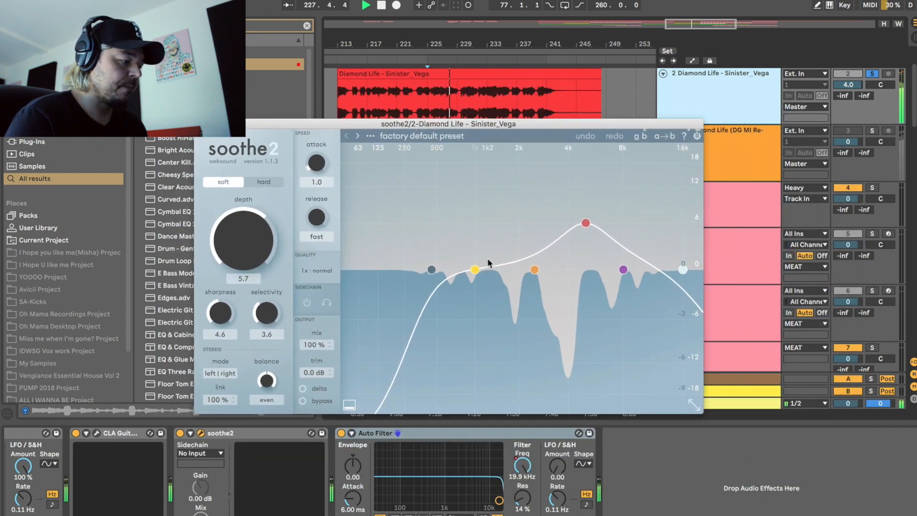
key("space")
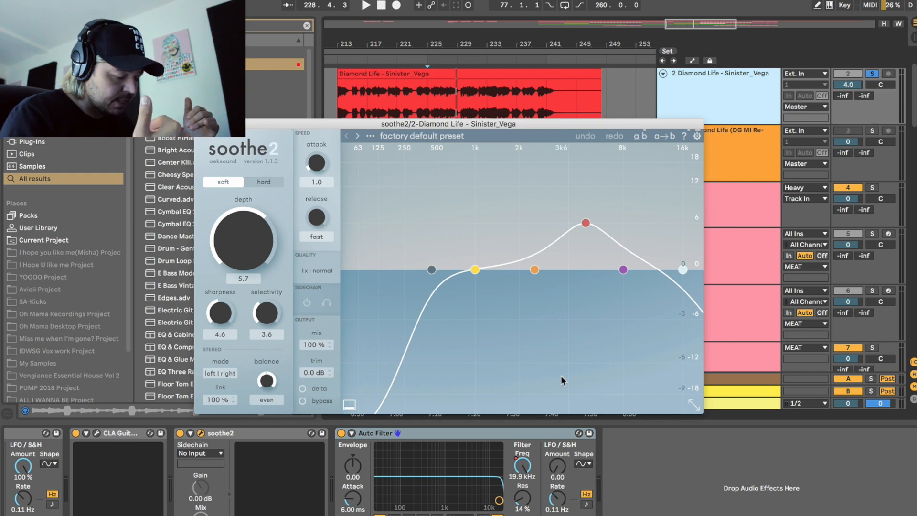
key("space")
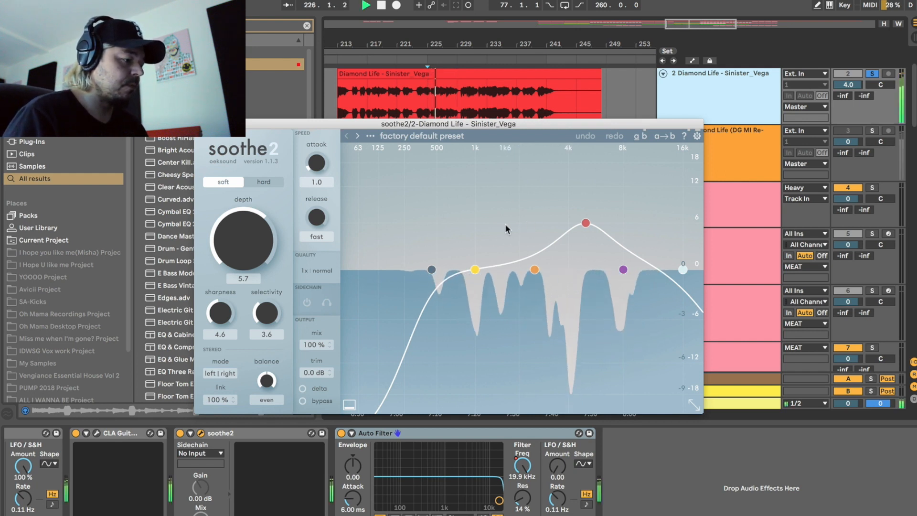
key("space")
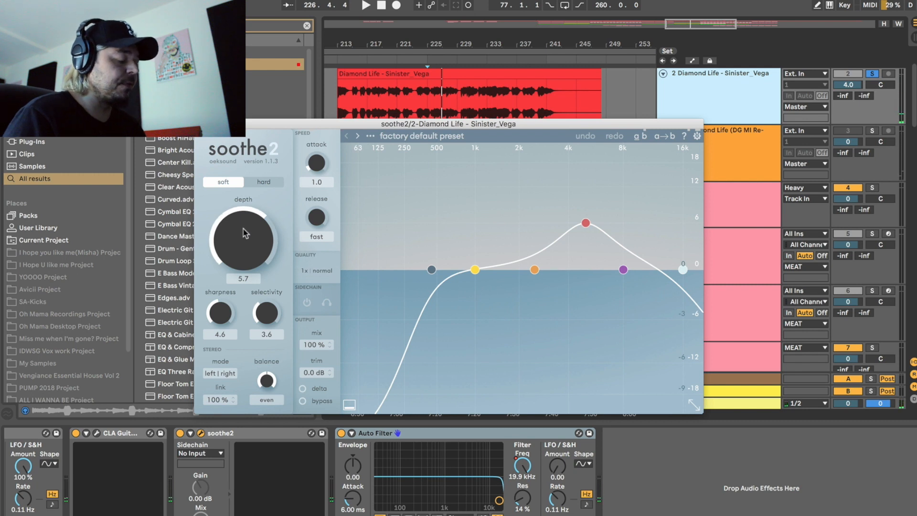
- Set soothe2's depth to 5.9 on track 2 while the track plays
mouse_move(245, 233)
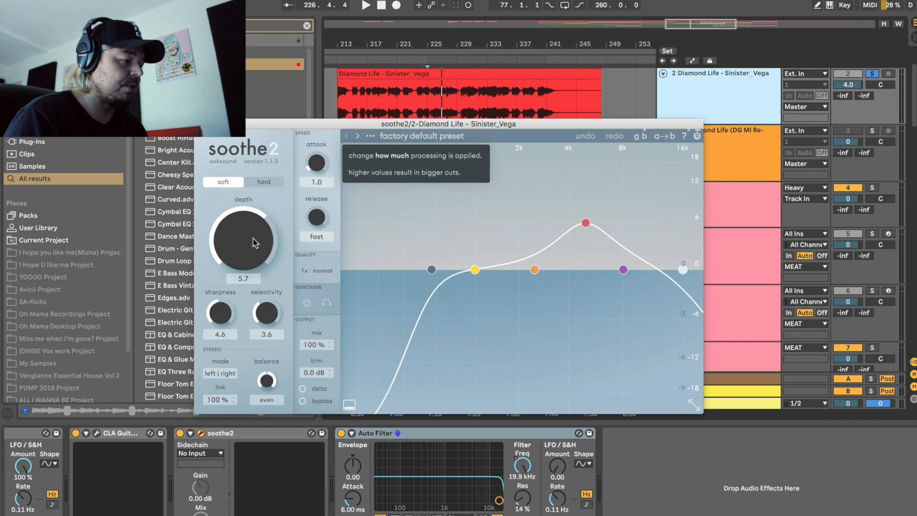
key("space")
left_click_drag(256, 243, 235, 243)
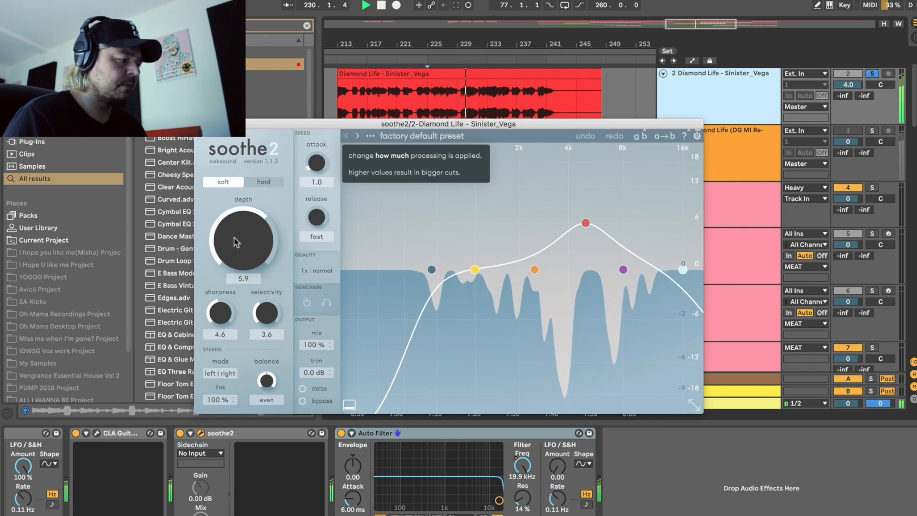
key("space")
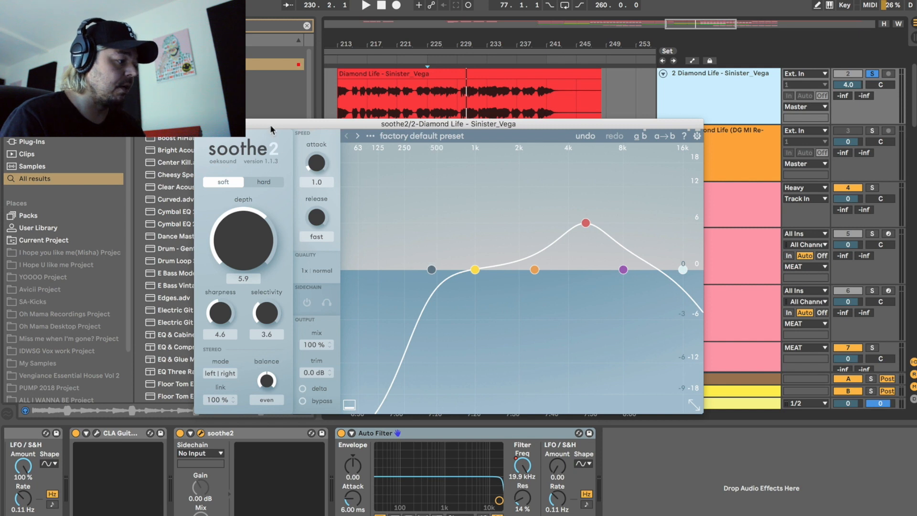
- Switch soothe2 on track 2 to hard mode and raise its depth to 18.0 during playback
mouse_move(270, 124)
left_mouse_down()
mouse_move(408, 253)
mouse_move(325, 147)
mouse_move(267, 114)
left_mouse_up()
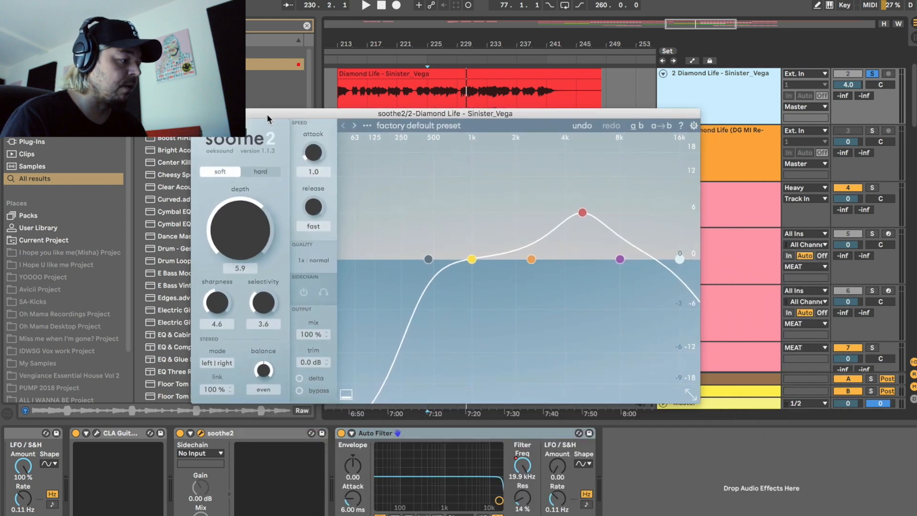
left_click(266, 172)
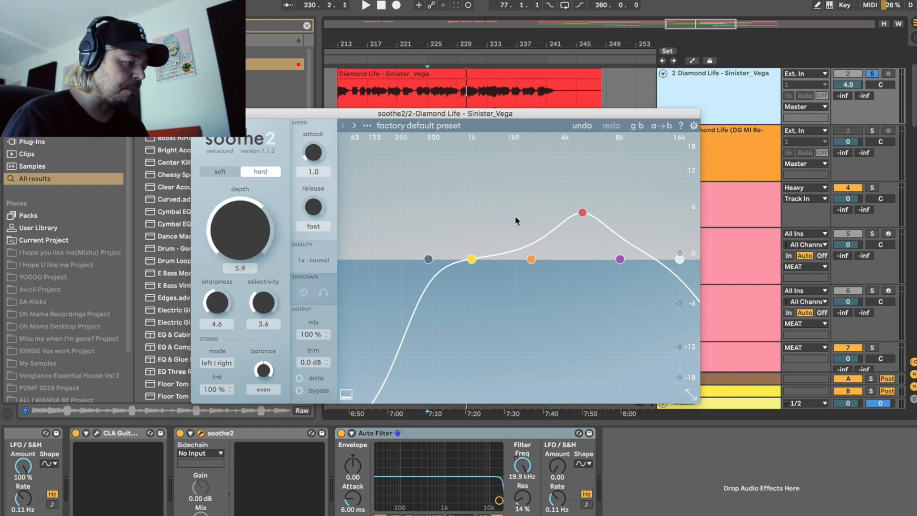
key("space")
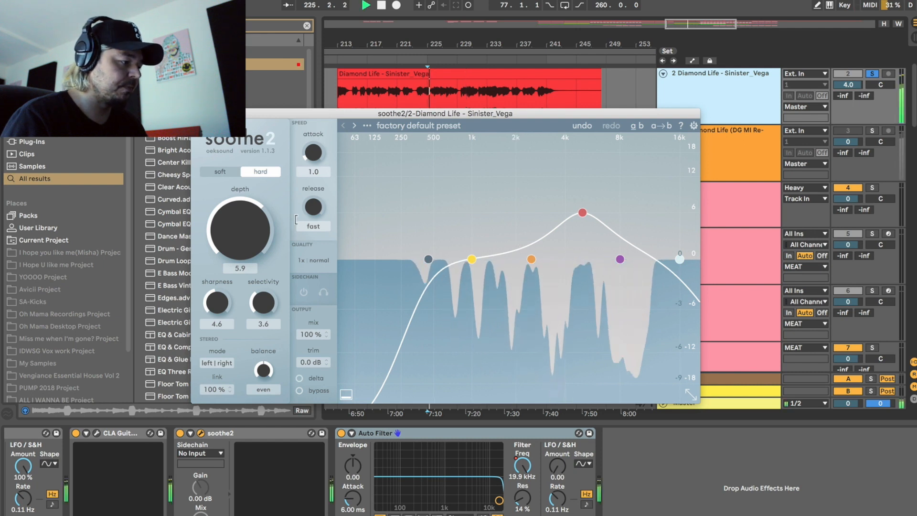
left_click_drag(234, 237, 224, 172)
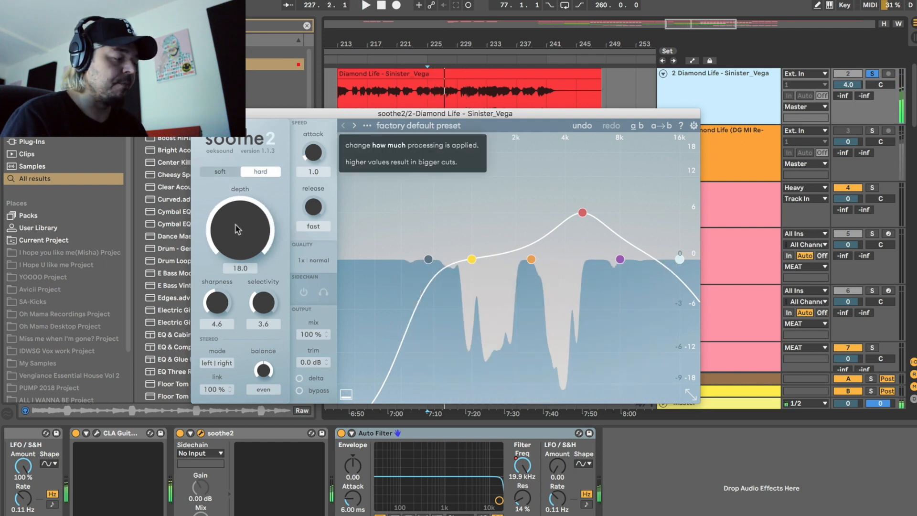
- Lower soothe2's depth to 5.4, switch it to soft mode and audition track 2 from bar 225
left_click_drag(238, 230, 237, 280)
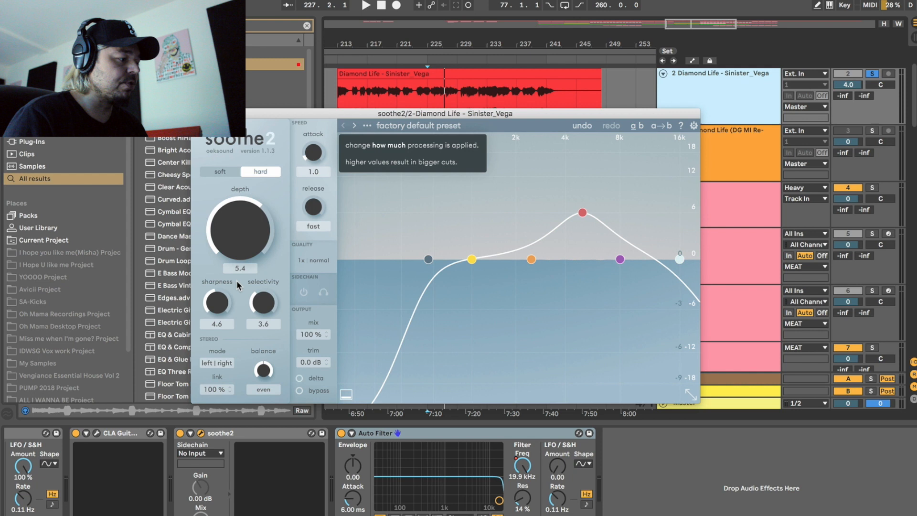
left_click(216, 173)
key("space")
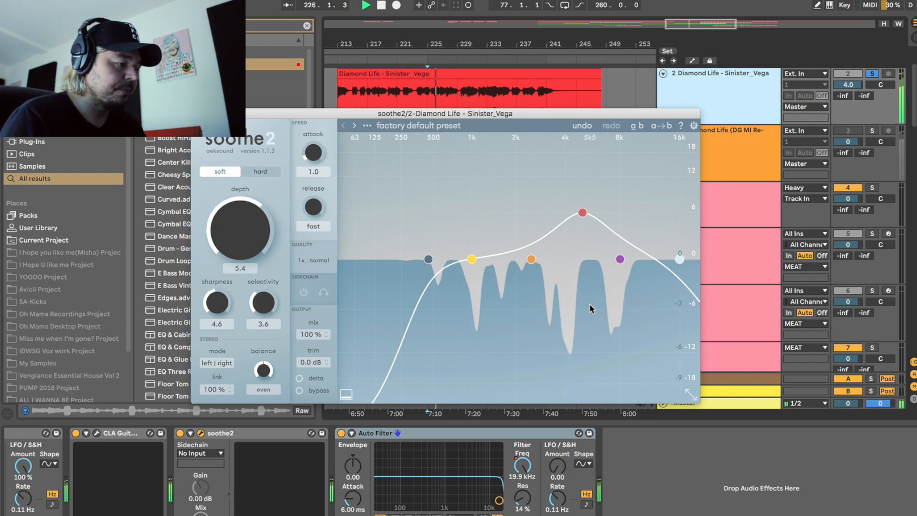
key("space")
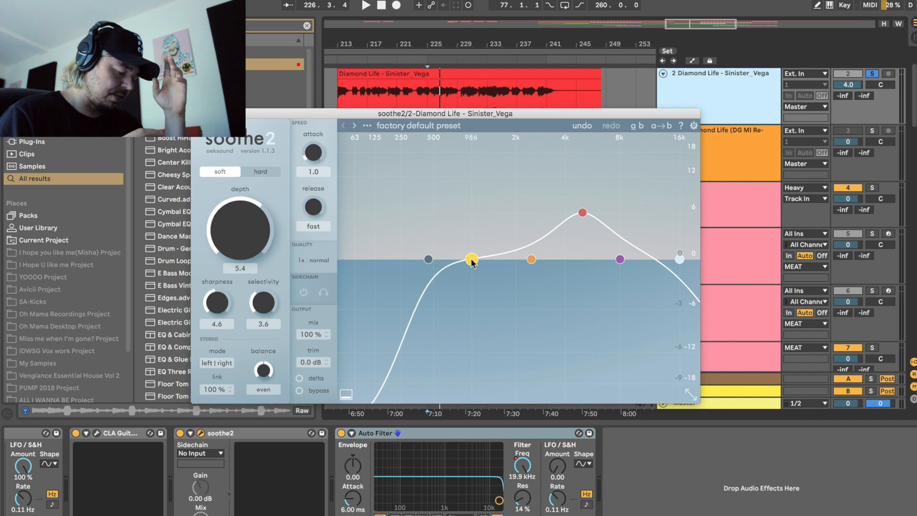
- Set soothe2's low cut to 63 Hz with the yellow band slightly lower, and audition track 2 before closing the plugin window
left_click_drag(471, 262, 355, 260)
key("space")
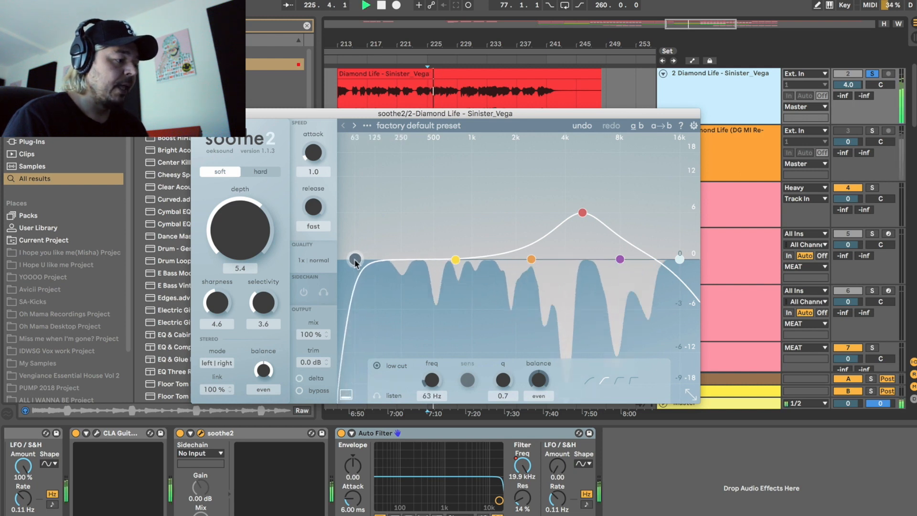
key("space")
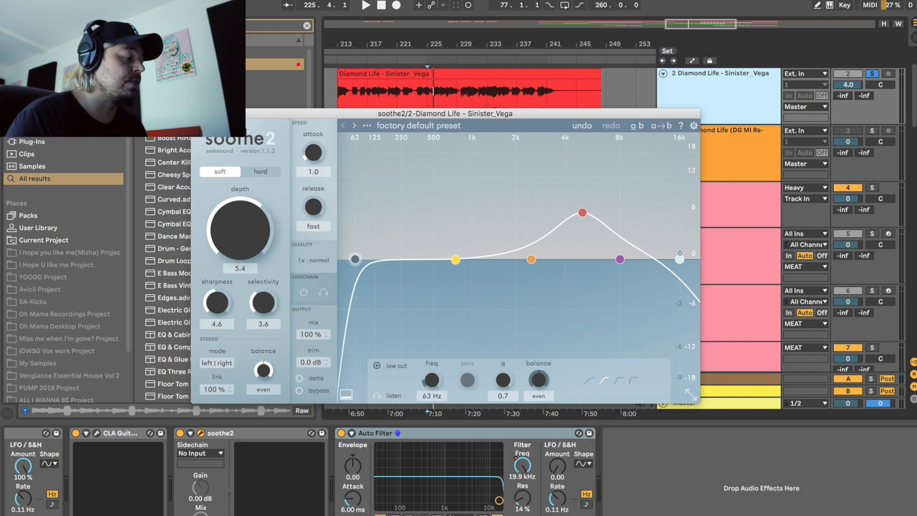
left_click(197, 114)
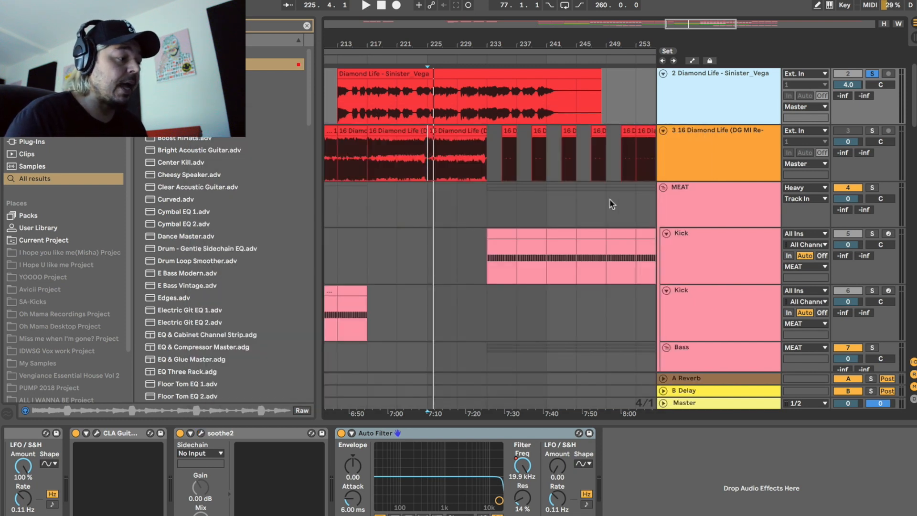
- Select the 12-ARP 2600 V3 1 (Freeze tail) track 16 and examine its device chain
scroll(610, 199, "down", 10)
scroll(610, 199, "left", 3)
scroll(610, 199, "down", 6)
scroll(610, 199, "right", 1)
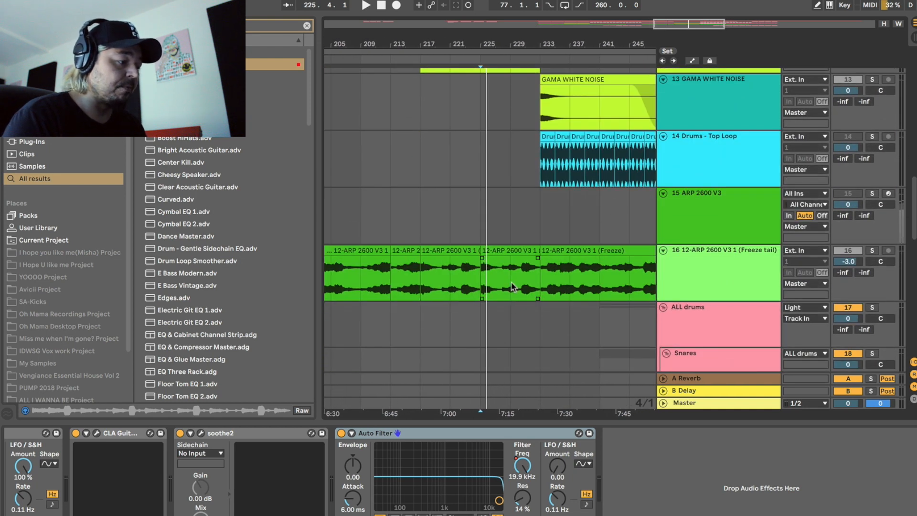
left_click(543, 286)
left_click(396, 285)
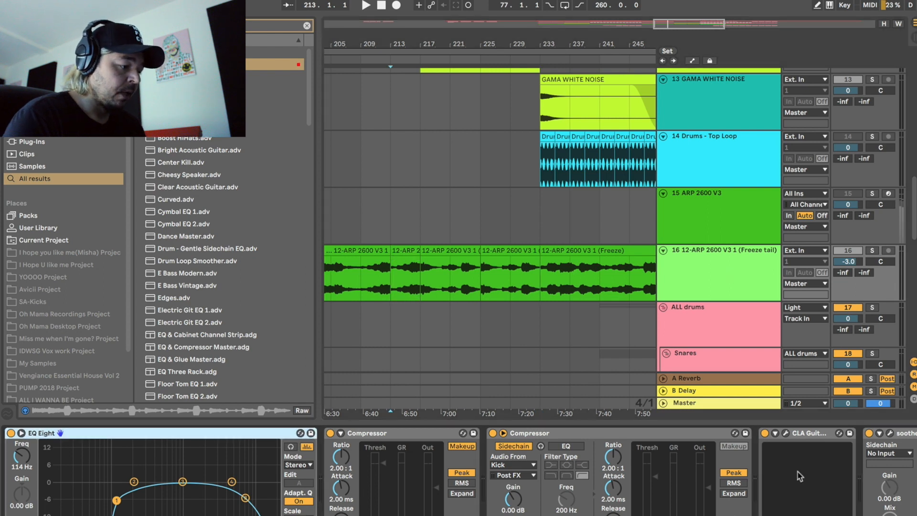
scroll(800, 476, "right", 5)
scroll(800, 476, "left", 6)
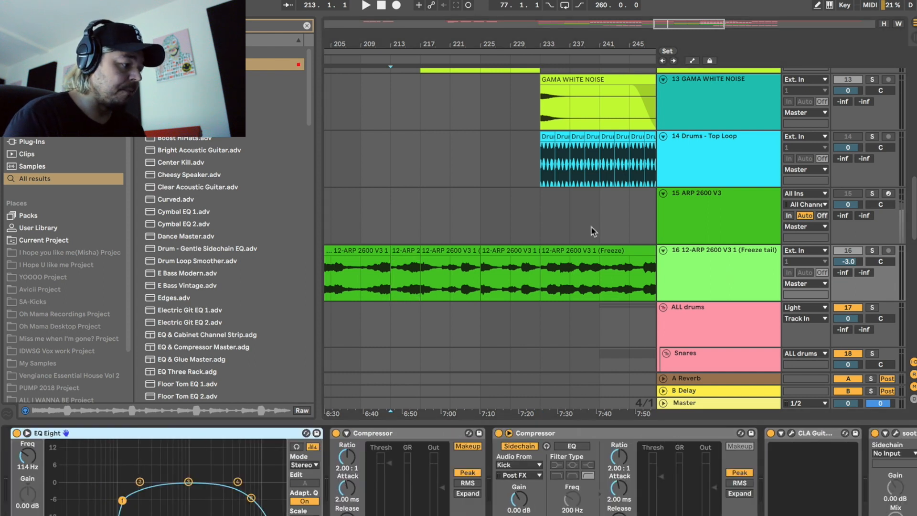
- Solo track 16, play it from bar 225 and open its soothe2 window to watch the processing
left_click(479, 277)
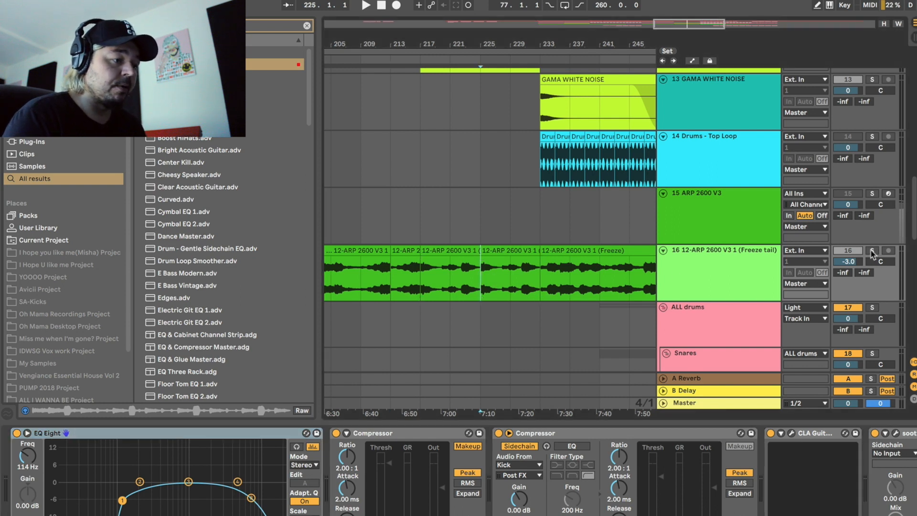
key("space")
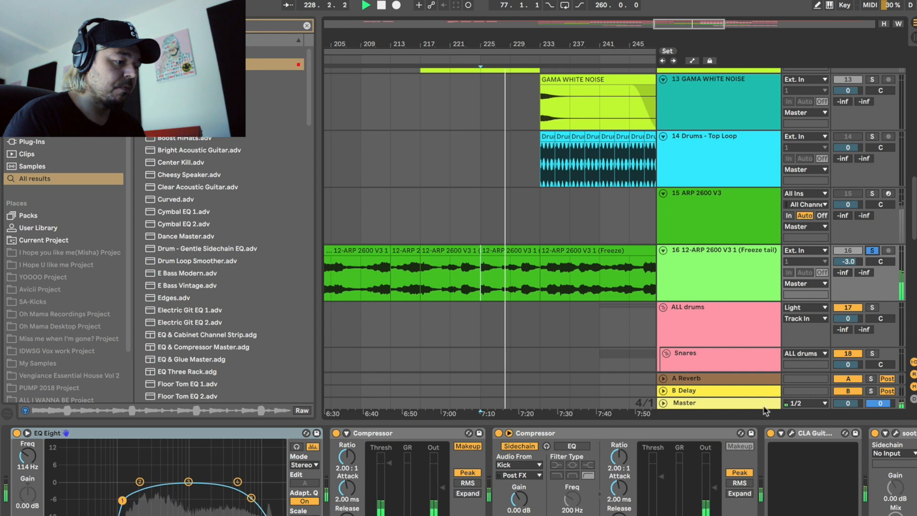
scroll(789, 485, "right", 5)
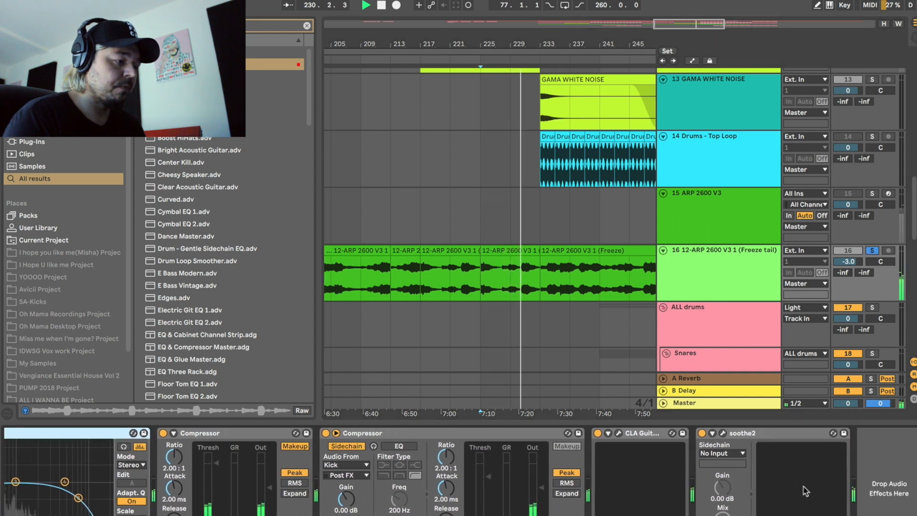
left_click(723, 433)
mouse_move(600, 166)
left_mouse_down()
mouse_move(549, 270)
mouse_move(344, 80)
mouse_move(313, 33)
mouse_move(395, 321)
left_mouse_up()
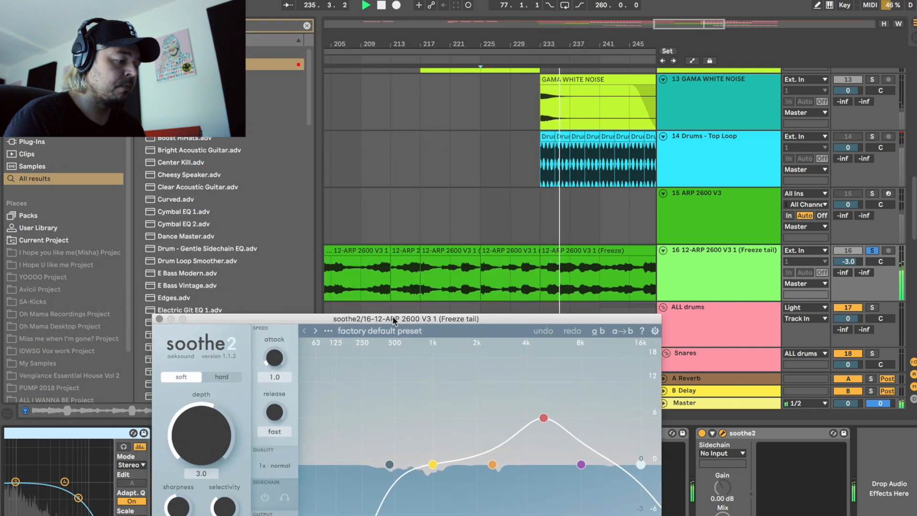
left_click_drag(394, 321, 370, 75)
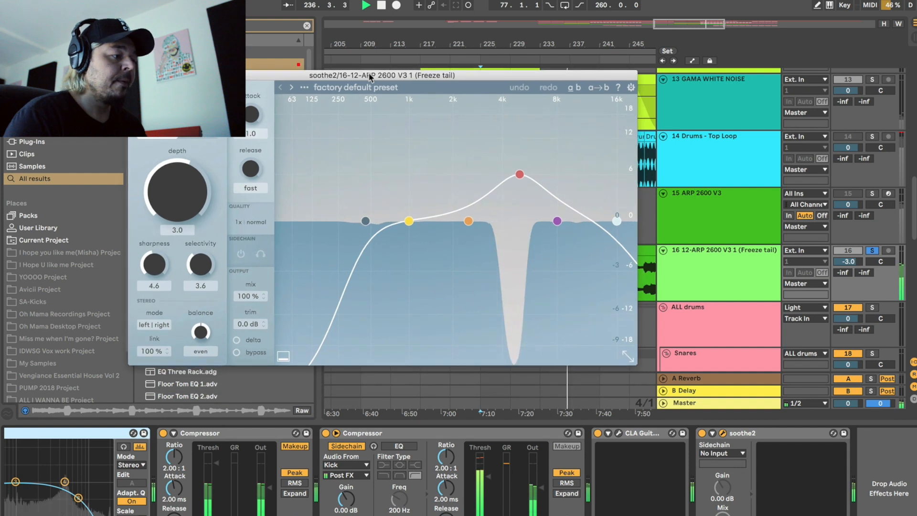
key("space")
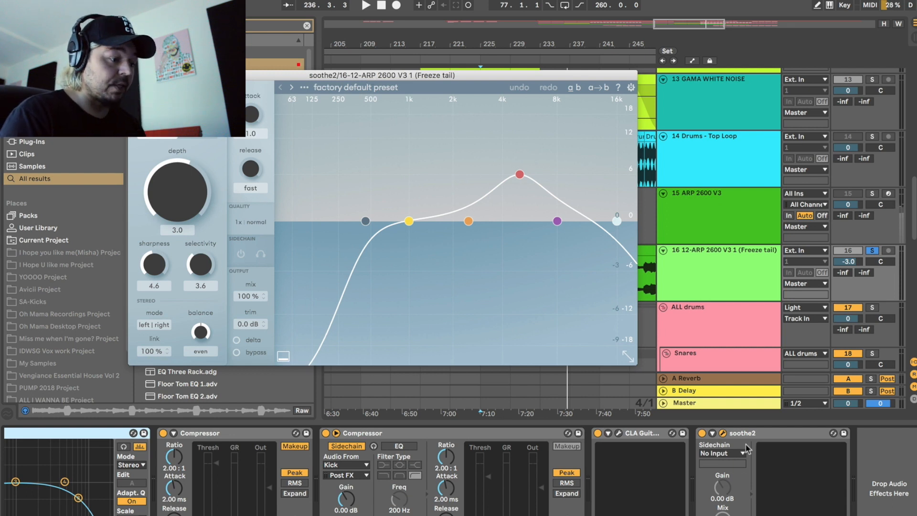
- Turn off soothe2 on track 16 and audition the unprocessed sound from bar 225
left_click(702, 434)
key("space")
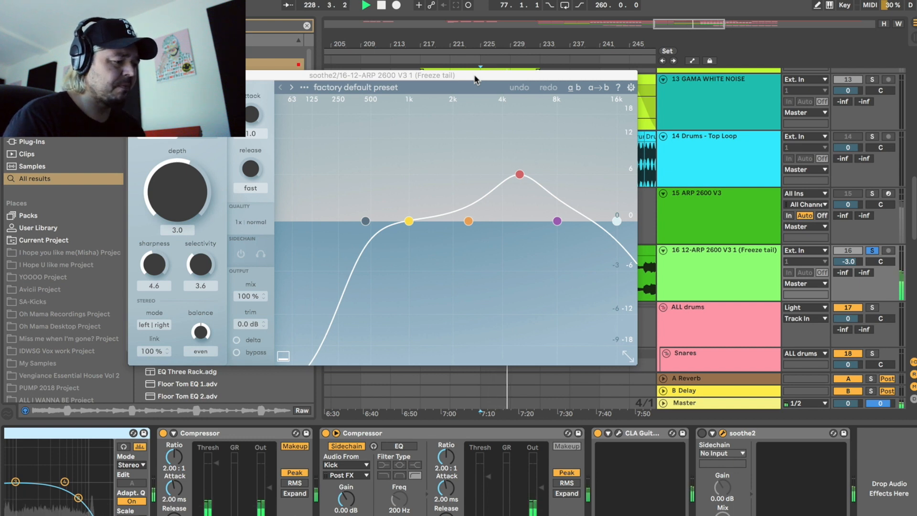
left_click_drag(476, 79, 549, 316)
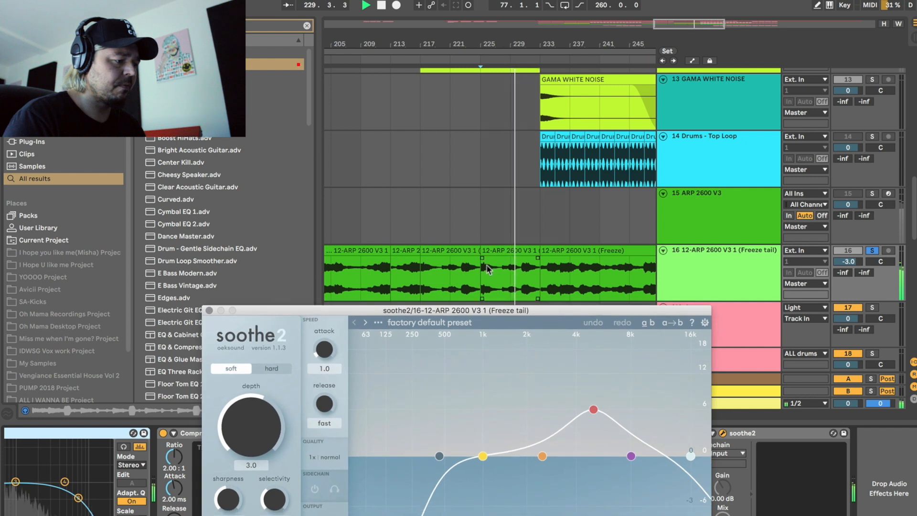
left_click(480, 282)
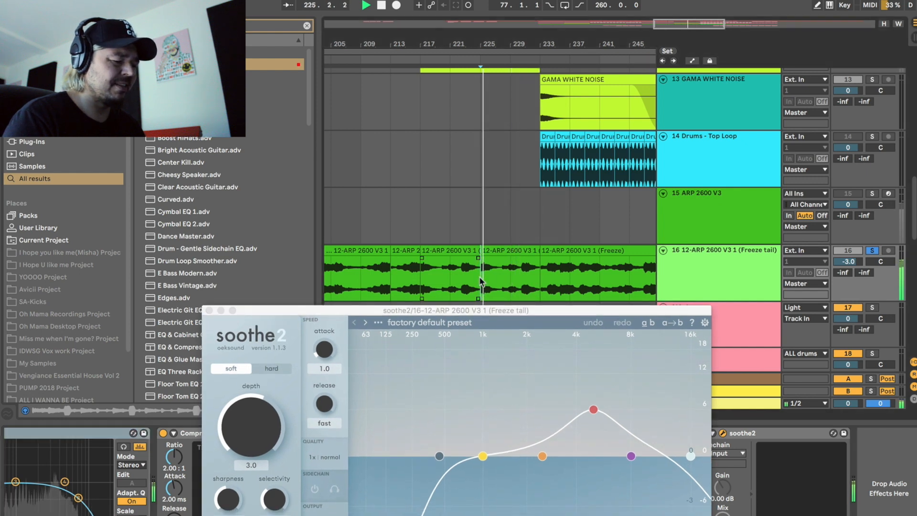
left_click_drag(513, 310, 487, 71)
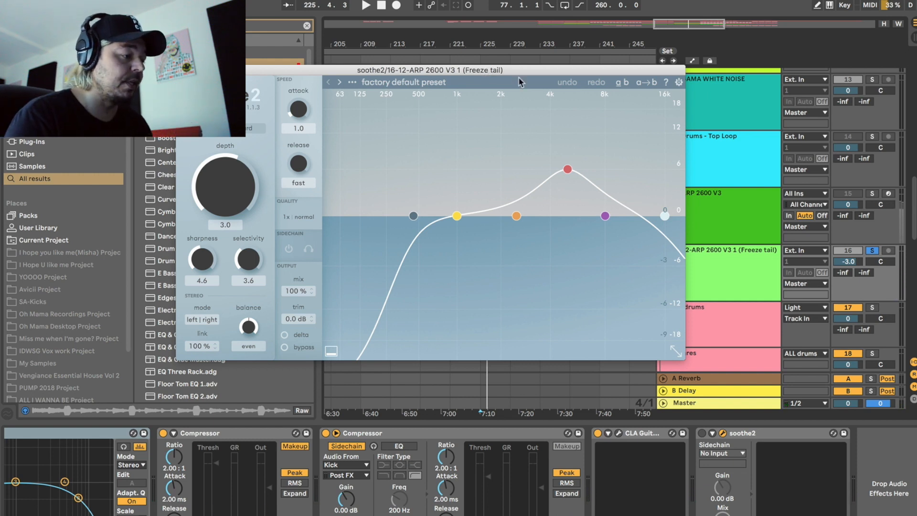
- Turn soothe2 back on for track 16 and audition the processed sound from bar 225
left_click(703, 434)
left_click_drag(521, 74, 522, 113)
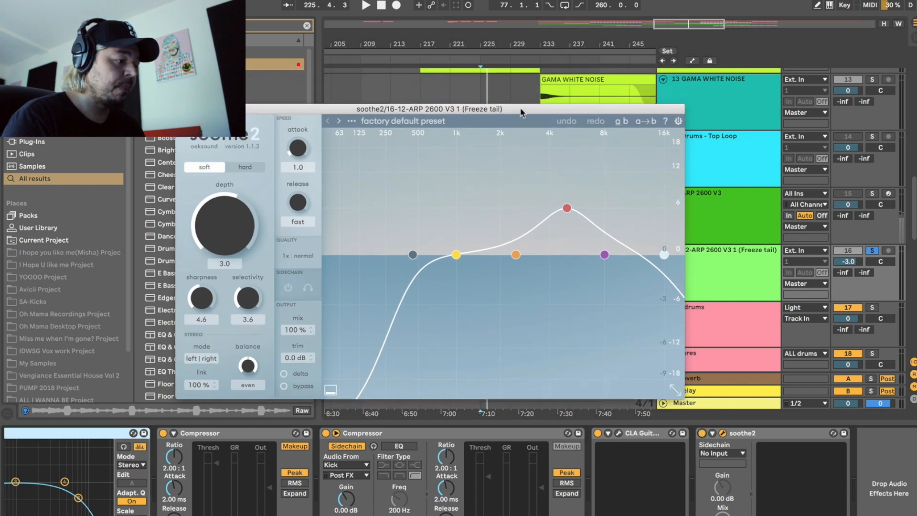
key("space")
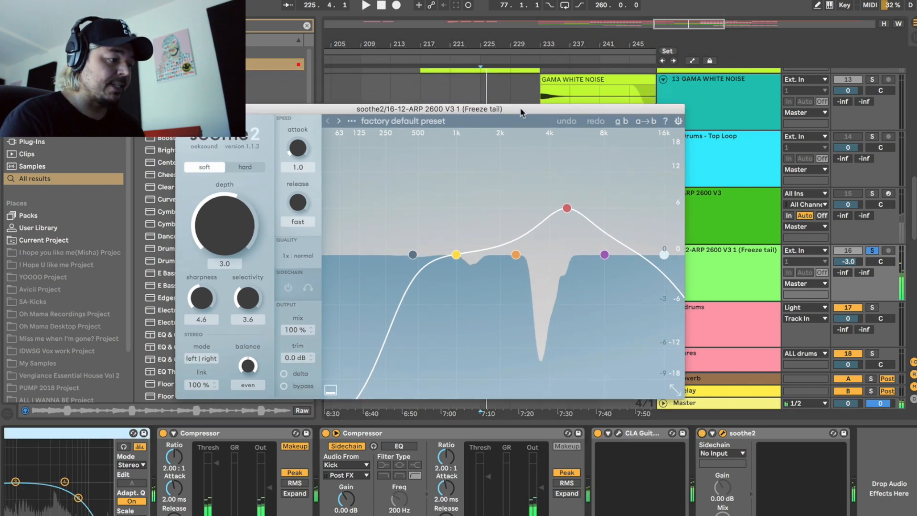
- Replay the processed sound of the soloed track 16 and close its soothe2 window
key("space")
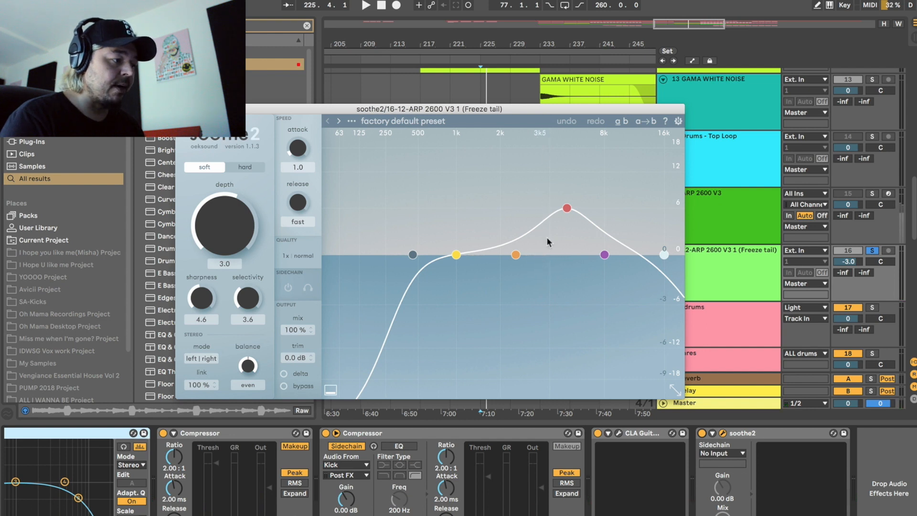
key("space")
key("space")
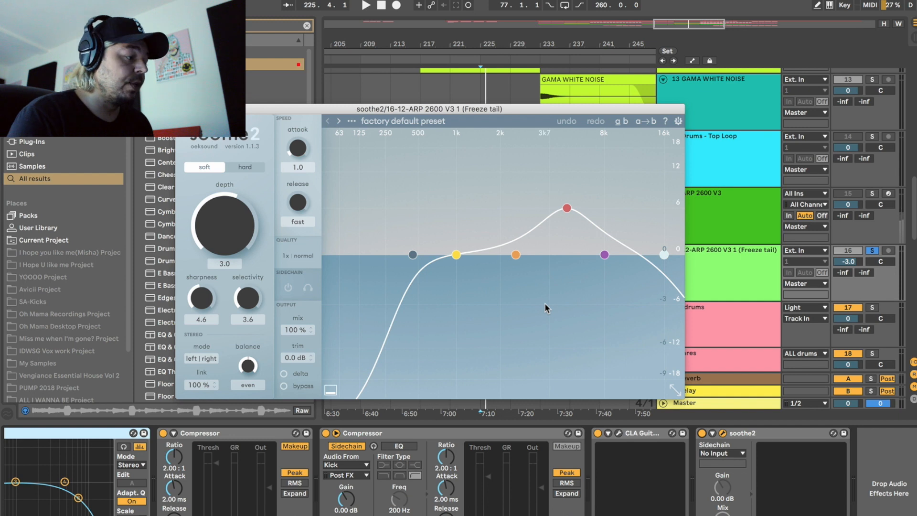
left_click(182, 109)
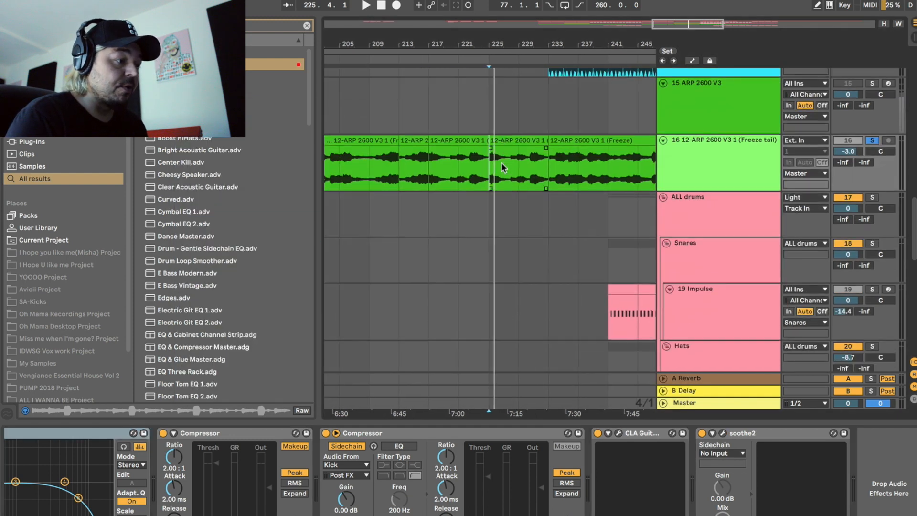
- Unsolo track 16 and set the arrangement loop to start at bar 233 with a length of 16 bars
scroll(502, 163, "up", 5)
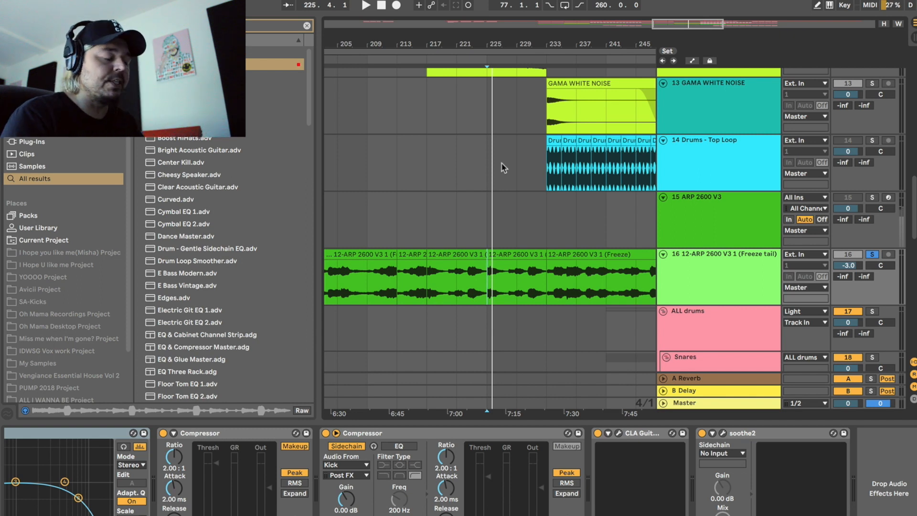
scroll(536, 193, "down", 3)
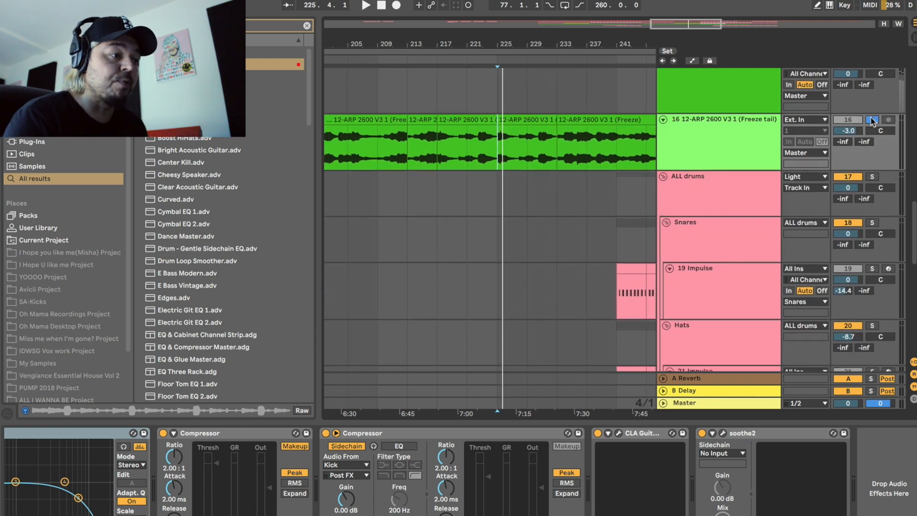
scroll(621, 143, "up", 10)
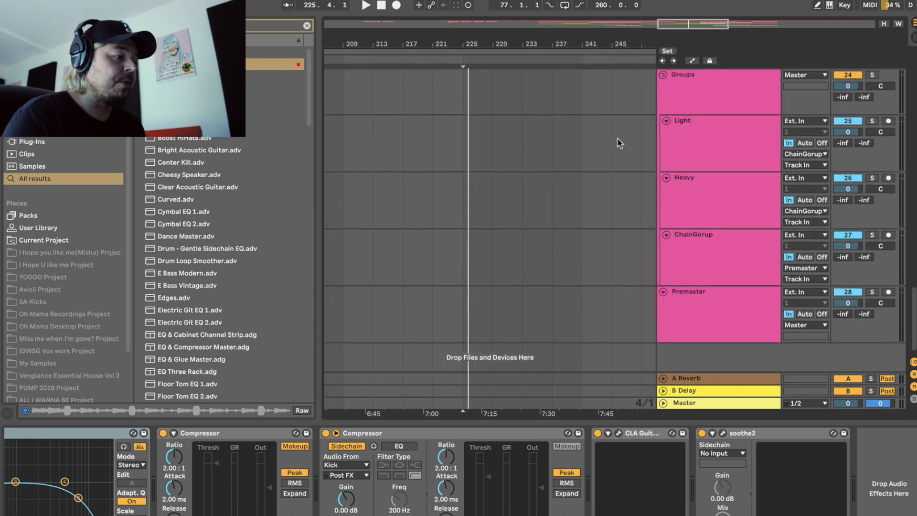
scroll(618, 139, "down", 2)
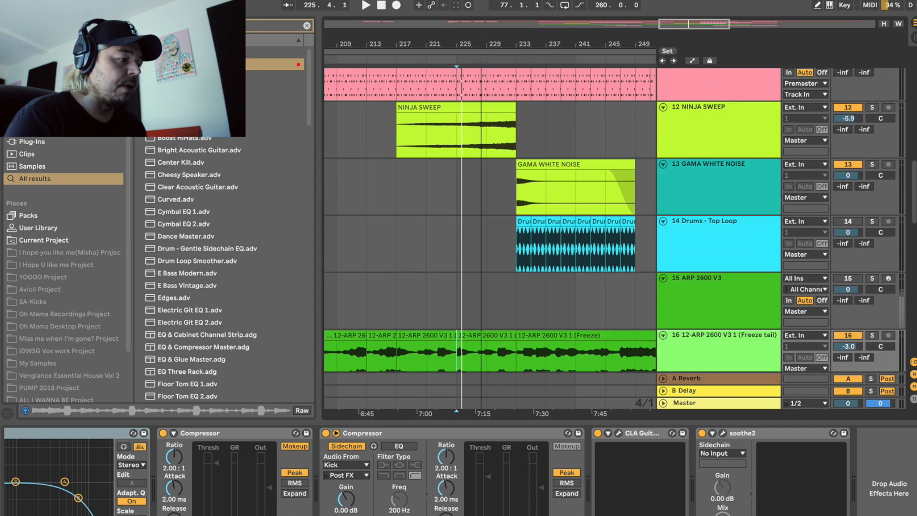
left_click_drag(481, 44, 466, 45)
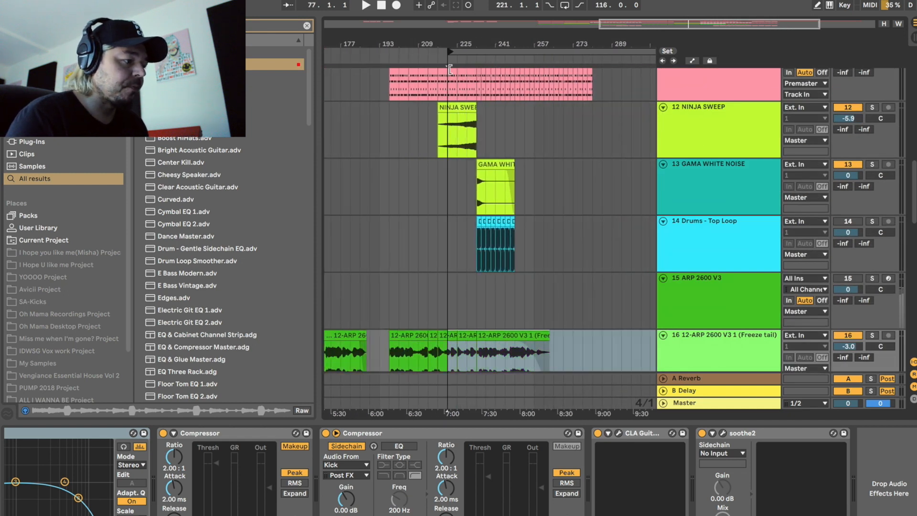
left_click(477, 72)
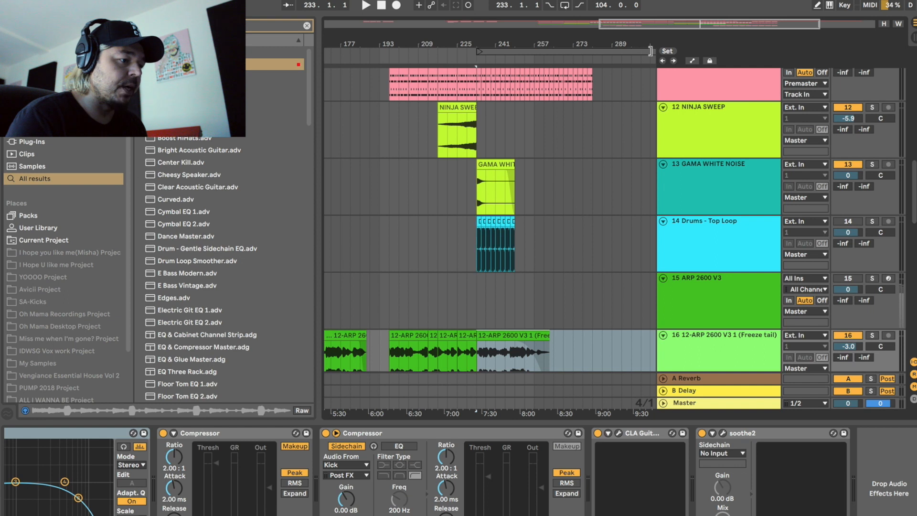
left_click_drag(651, 51, 490, 66)
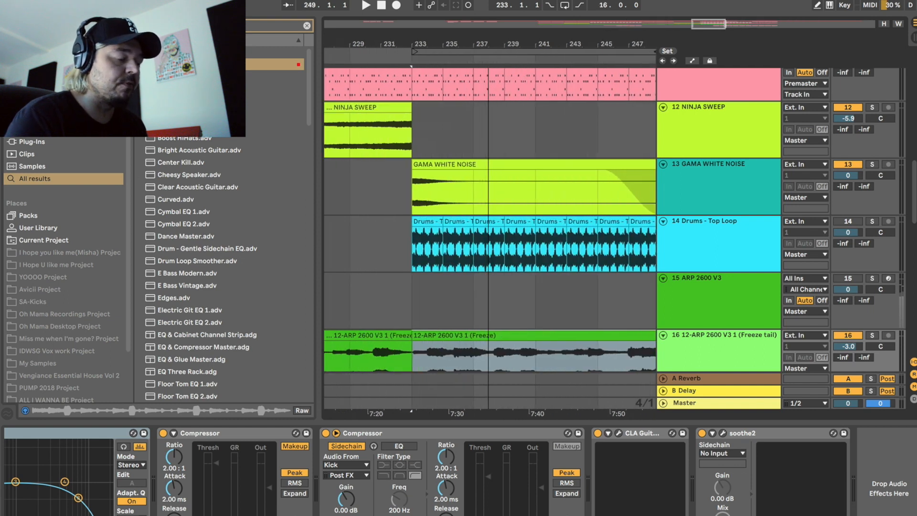
- Turn off EQ Eight on the 14 Drums - Top Loop track and activate the track while playing from bar 233
left_click(732, 254)
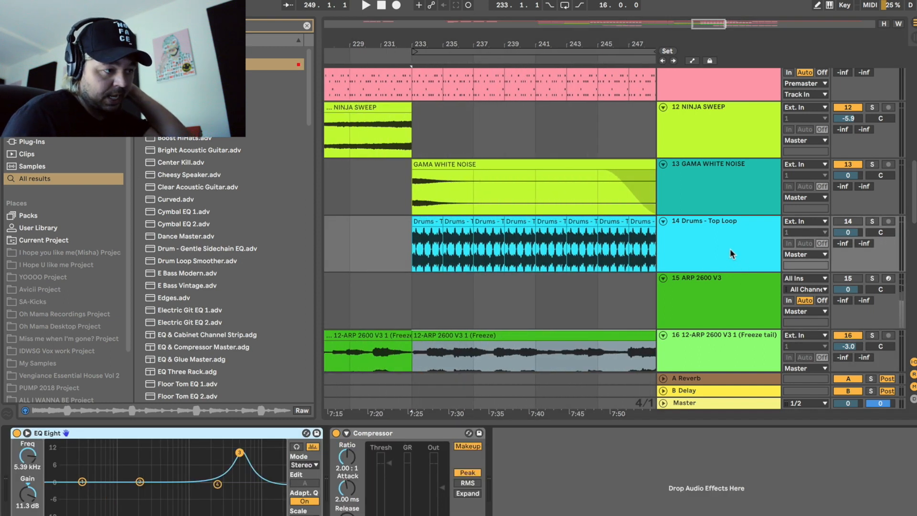
left_click(17, 433)
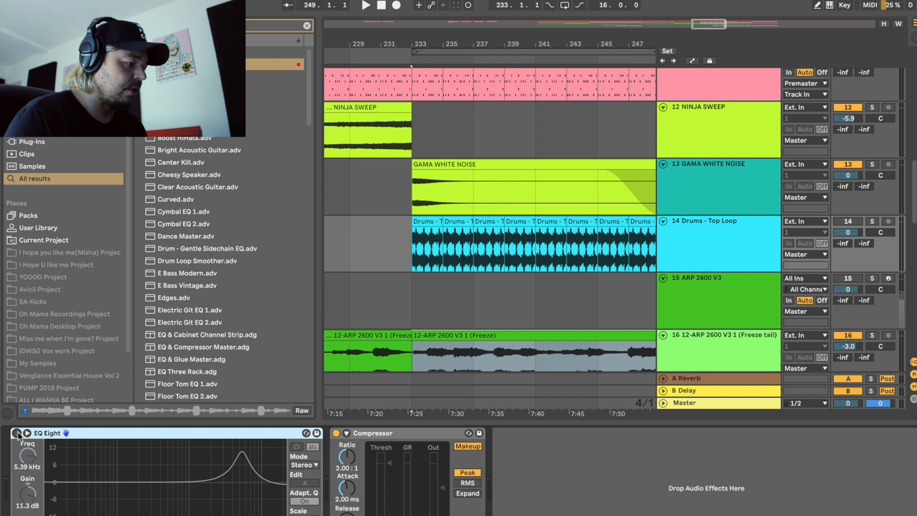
key("space")
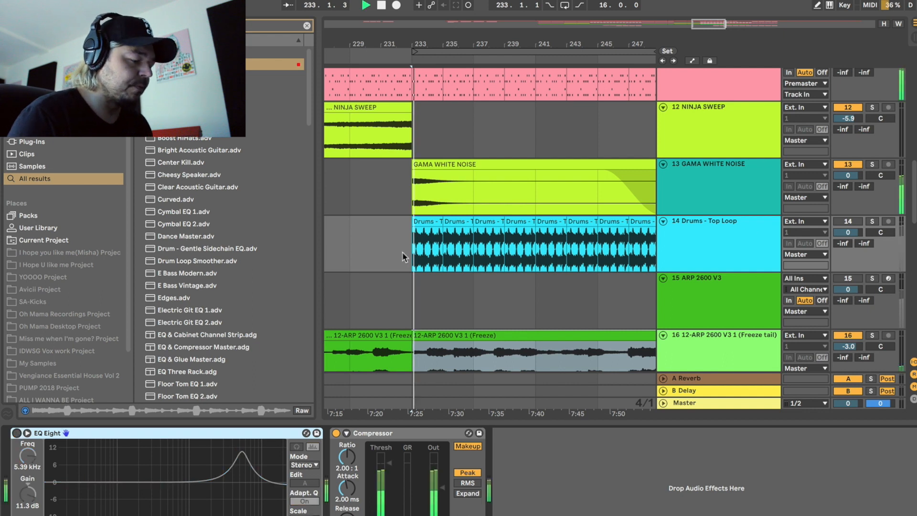
left_click(855, 225)
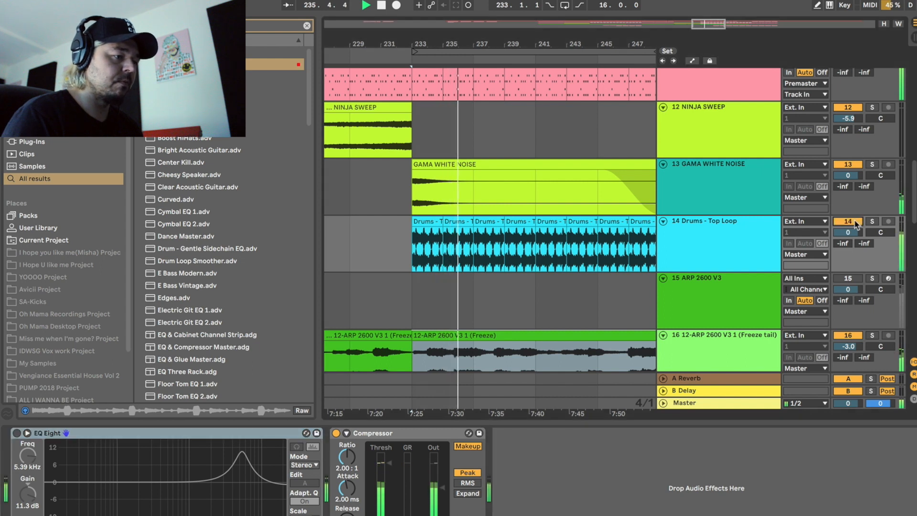
left_click(732, 228)
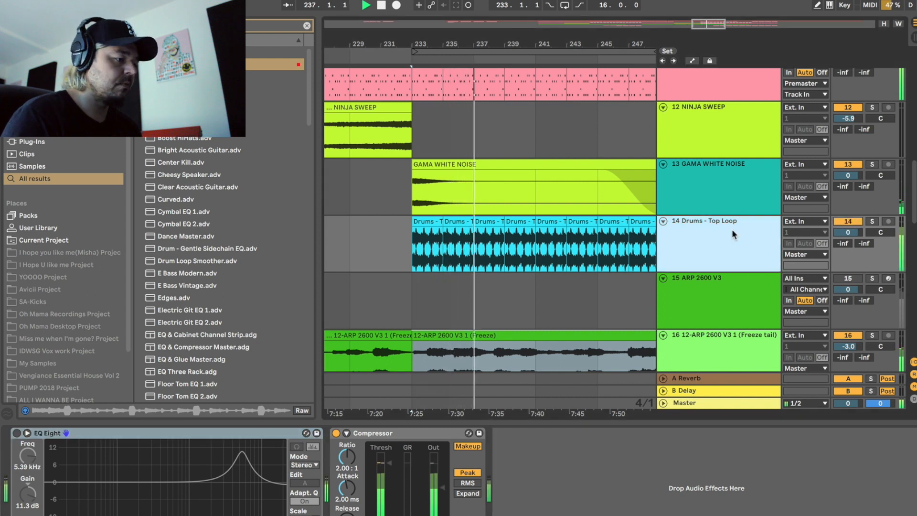
- Solo track 14, shorten the loop to 4 bars from bar 233 and audition the drums without EQ Eight
left_click(873, 222)
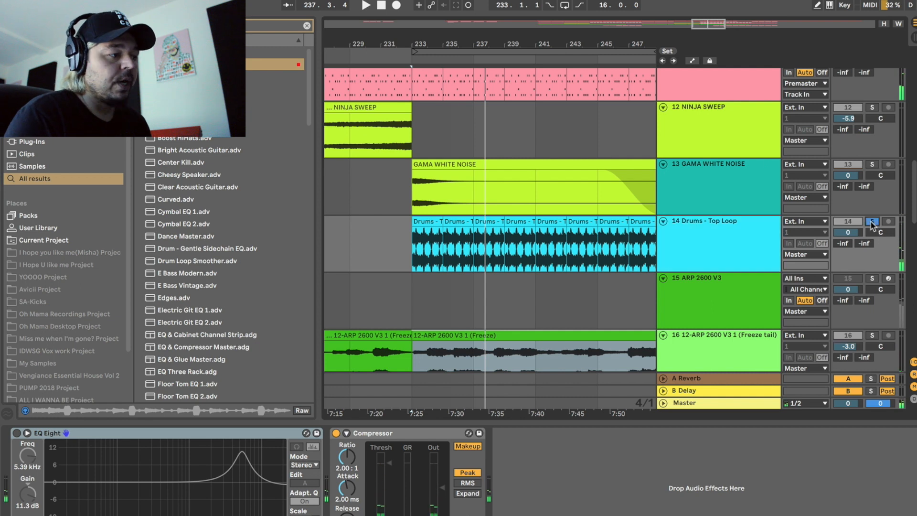
left_click(745, 236)
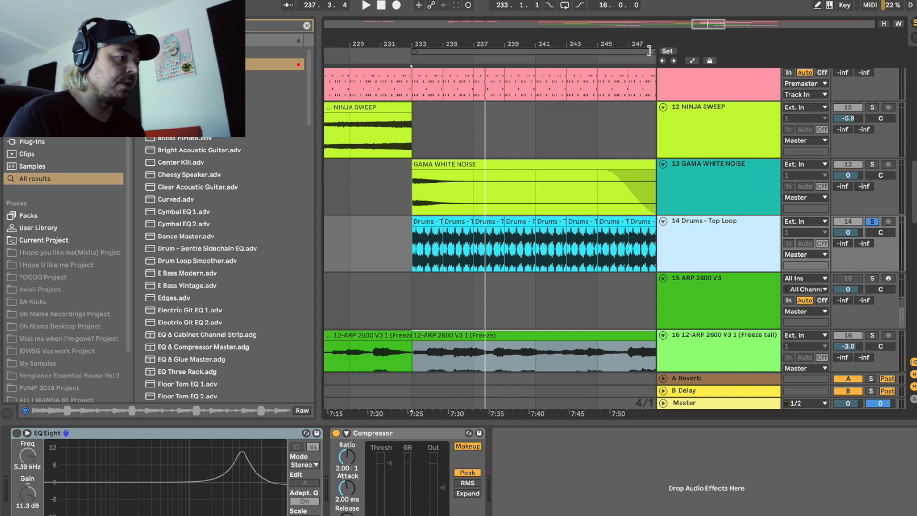
left_click_drag(649, 50, 473, 51)
key("space")
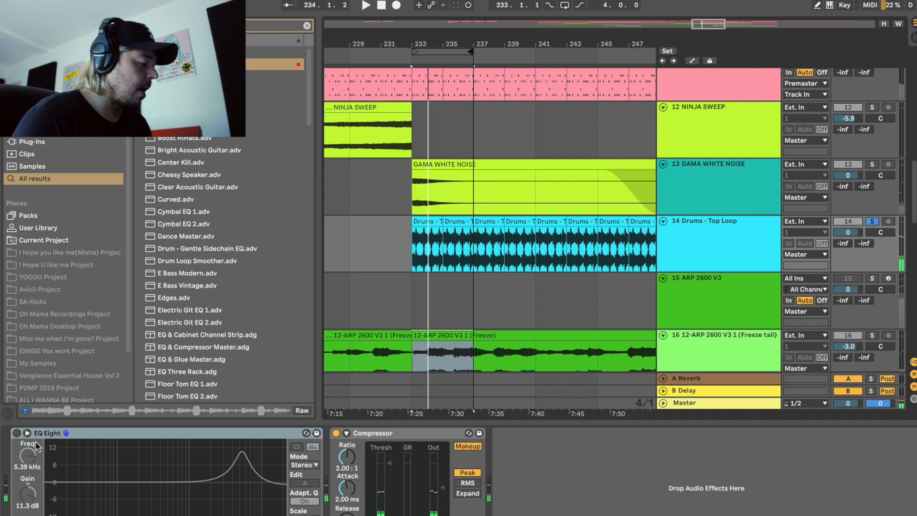
- Turn EQ Eight back on for track 14 and audition its high-frequency boost in the expanded spectrum display
left_click(17, 433)
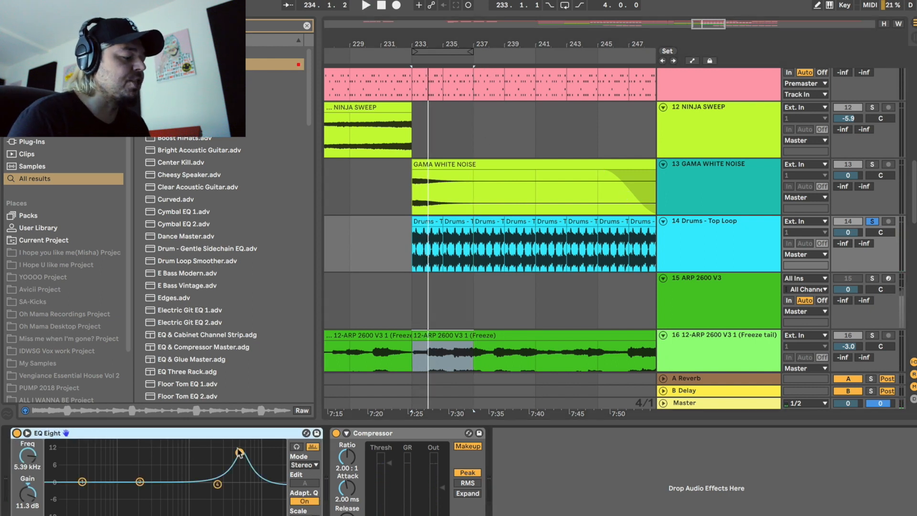
left_click(28, 433)
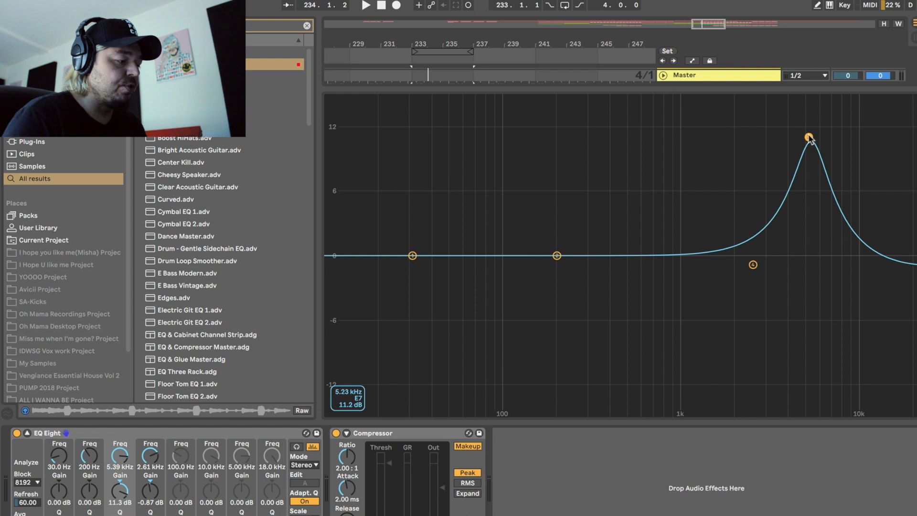
key("space")
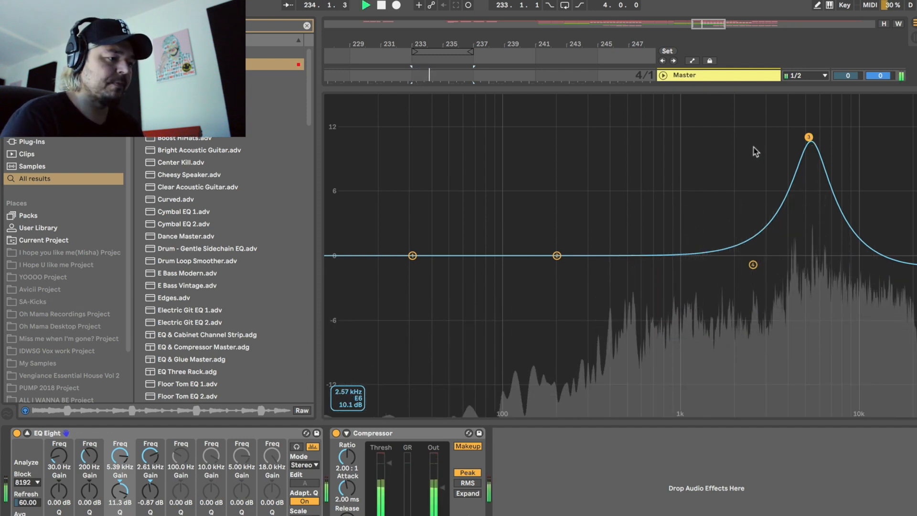
key("Escape")
key("space")
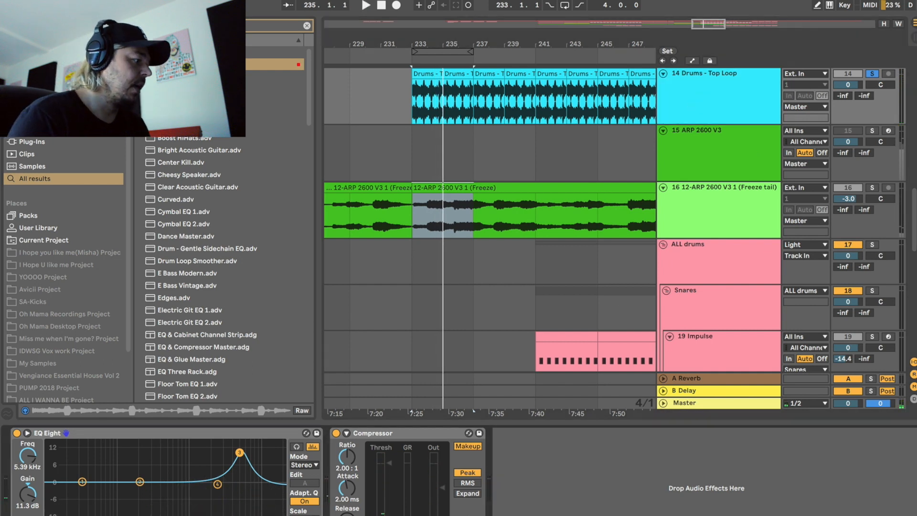
- Add soothe2 after the Compressor on track 14 and raise its depth to 7.7 while the loop plays
key("super+f")
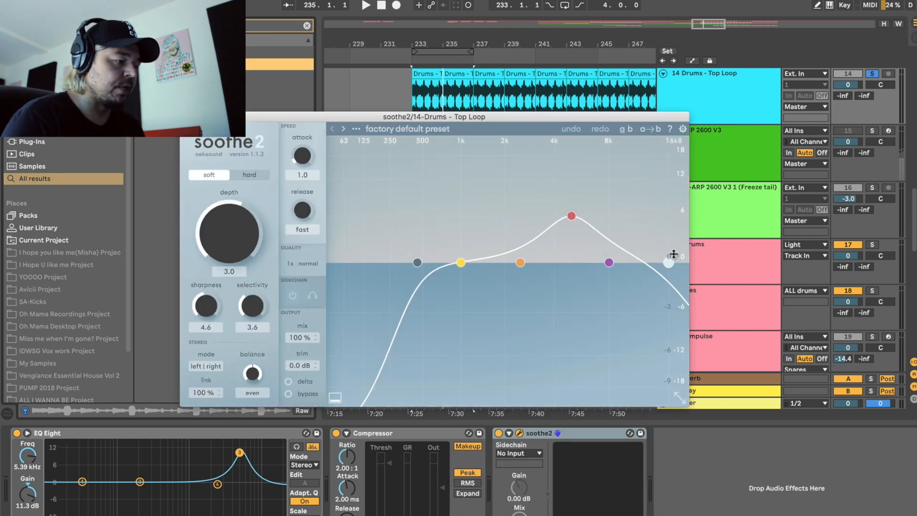
key("space")
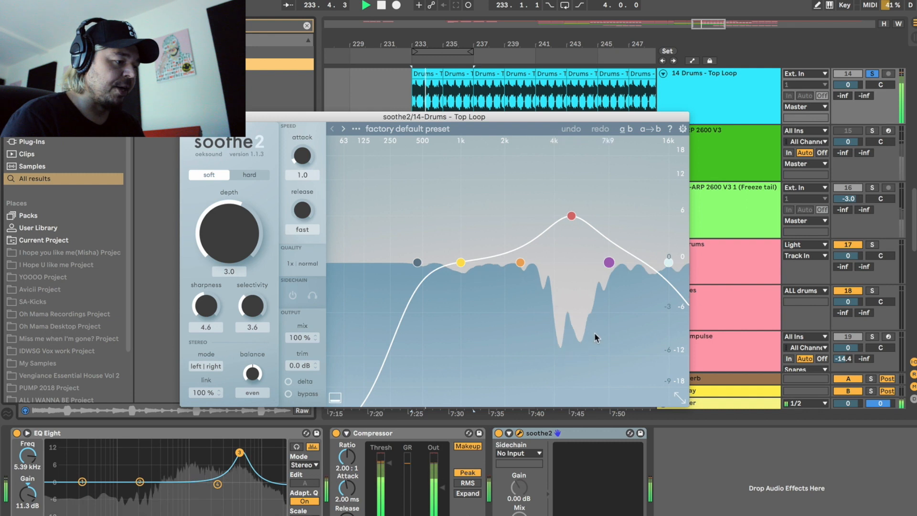
left_click_drag(239, 224, 236, 205)
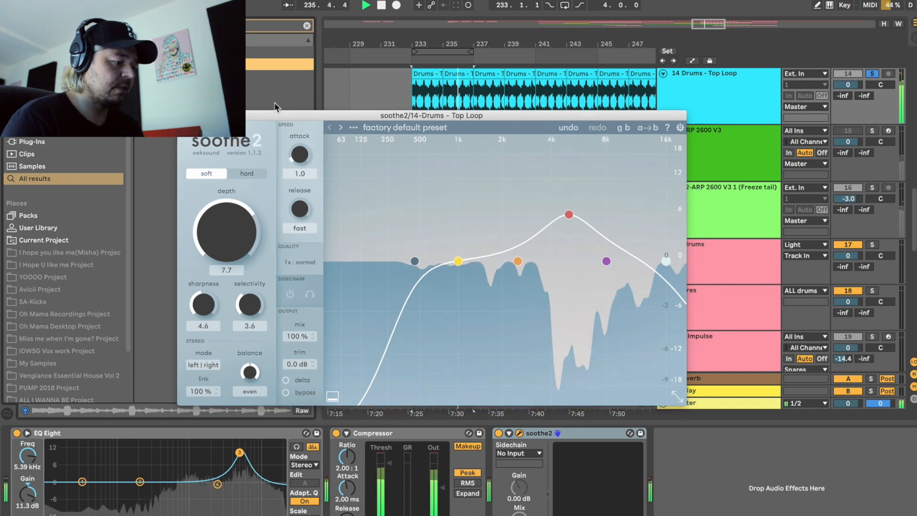
left_click_drag(478, 117, 469, 64)
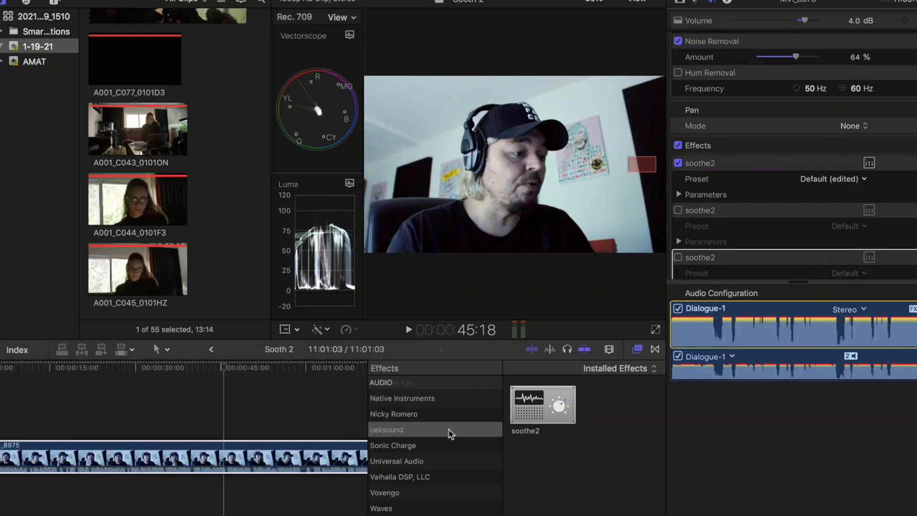
- Switch to Final Cut Pro, select the talking-head clip in the Sooth 2 timeline and open its enabled soothe2 effect
left_click(293, 442)
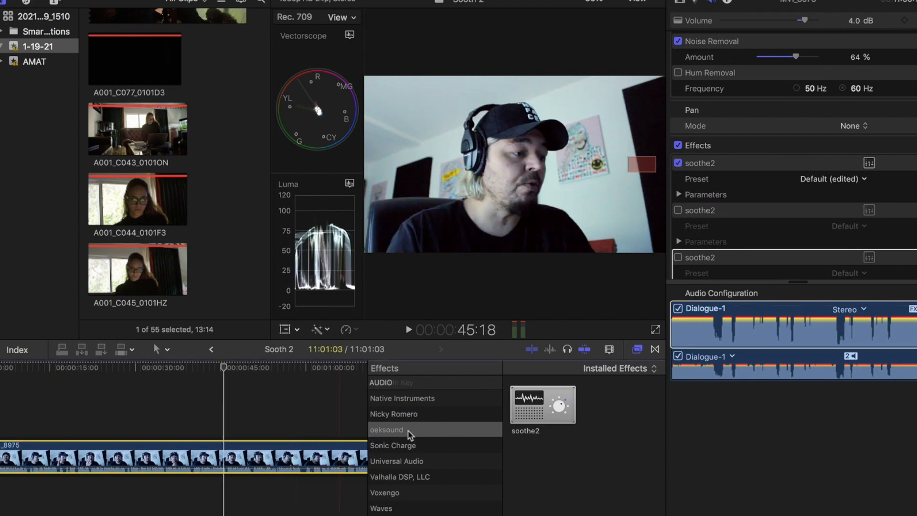
left_click(869, 164)
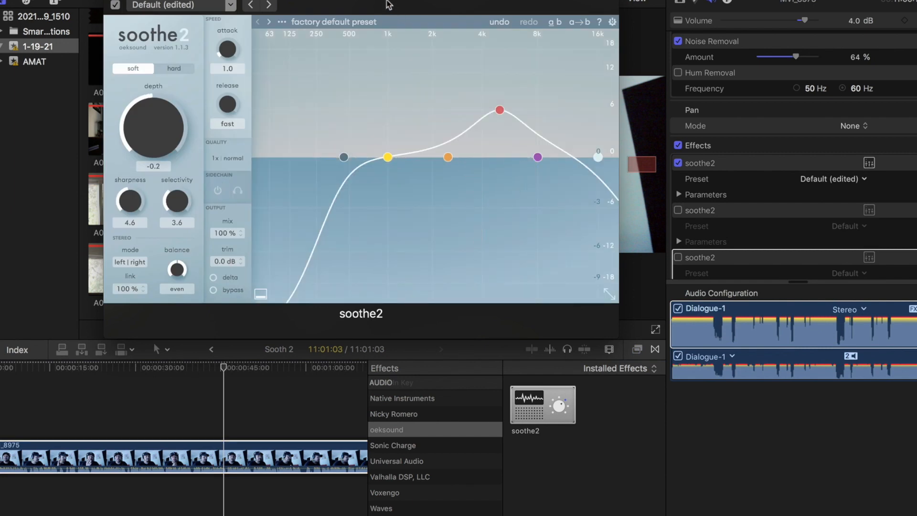